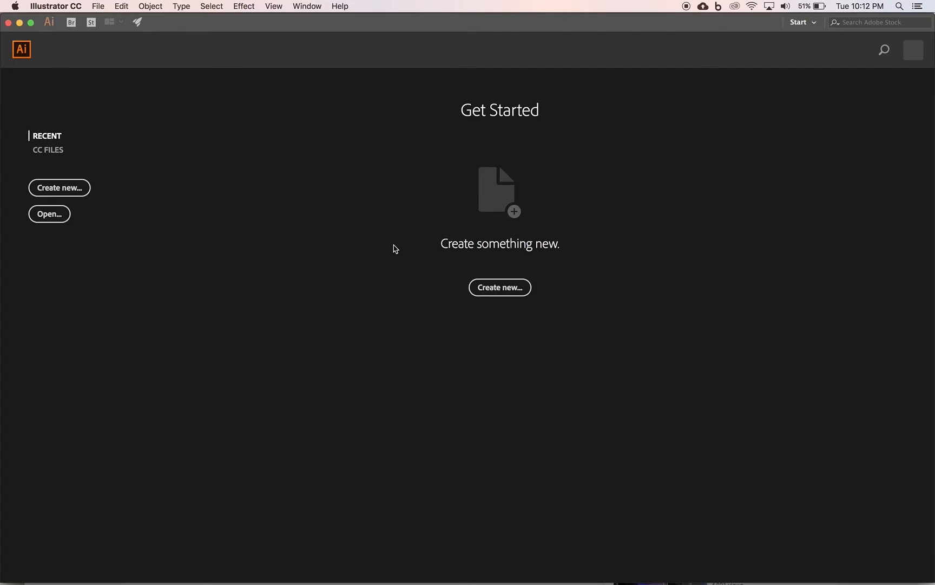
Step: Create a new web document from the Common 1366 x 768 px preset
click(489, 287)
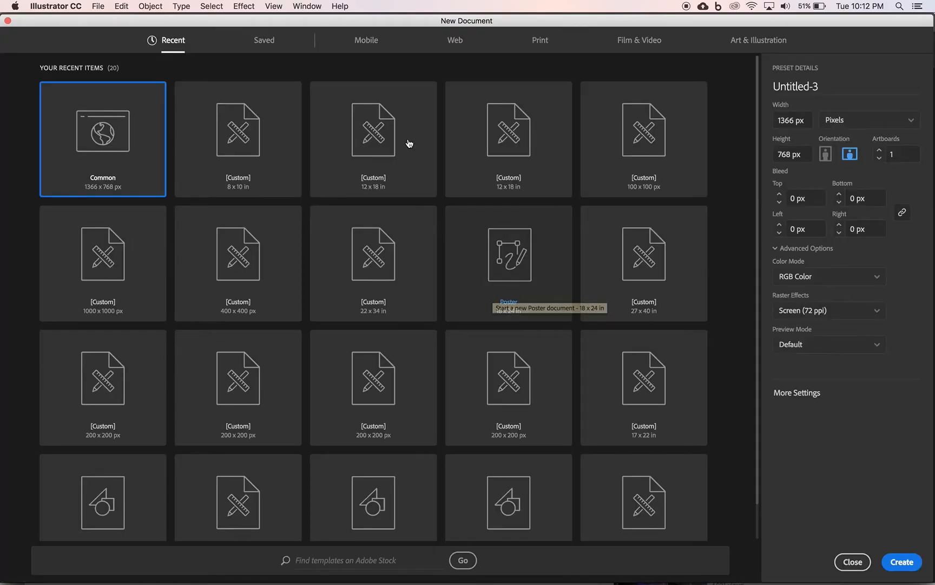
click(459, 47)
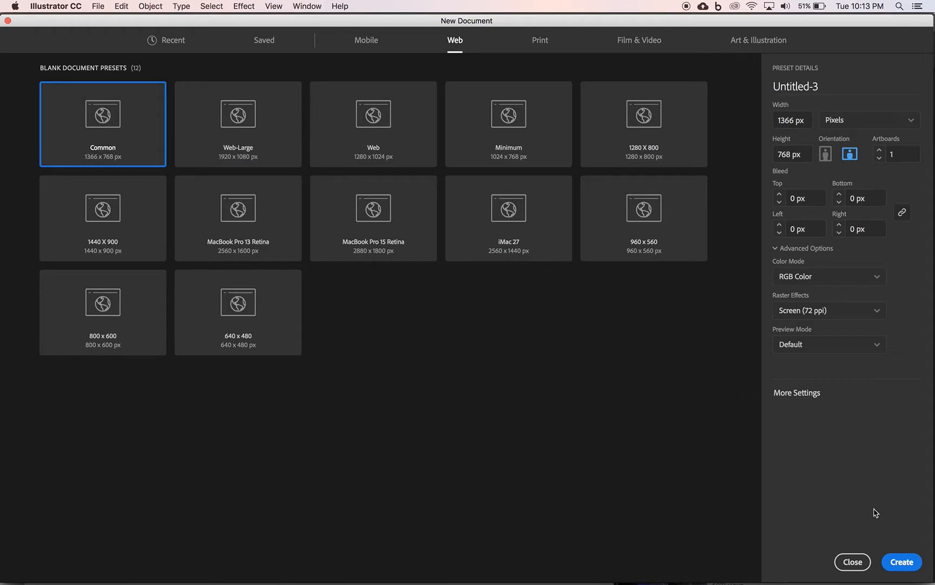
click(912, 563)
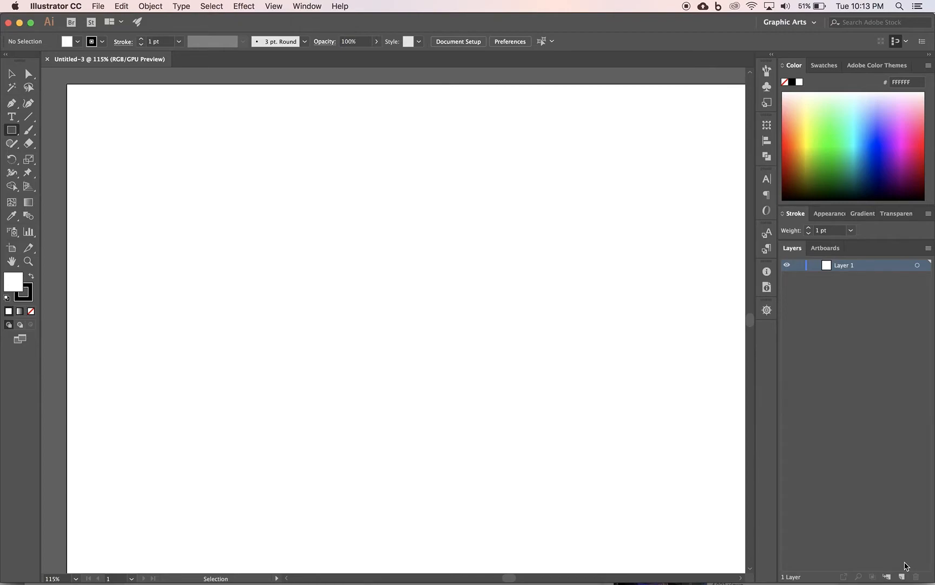
key(super+0)
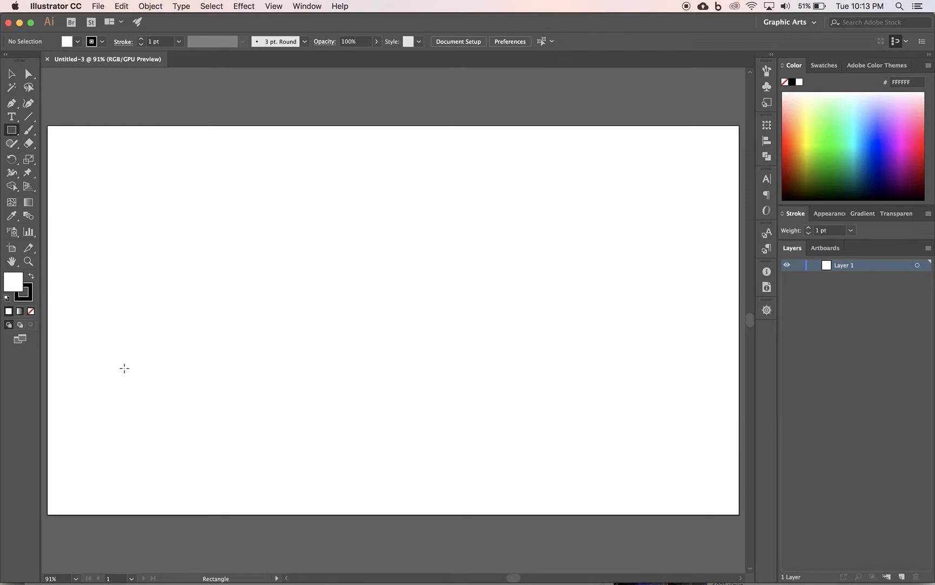
Step: Set the default colours to a black fill with no stroke
click(31, 279)
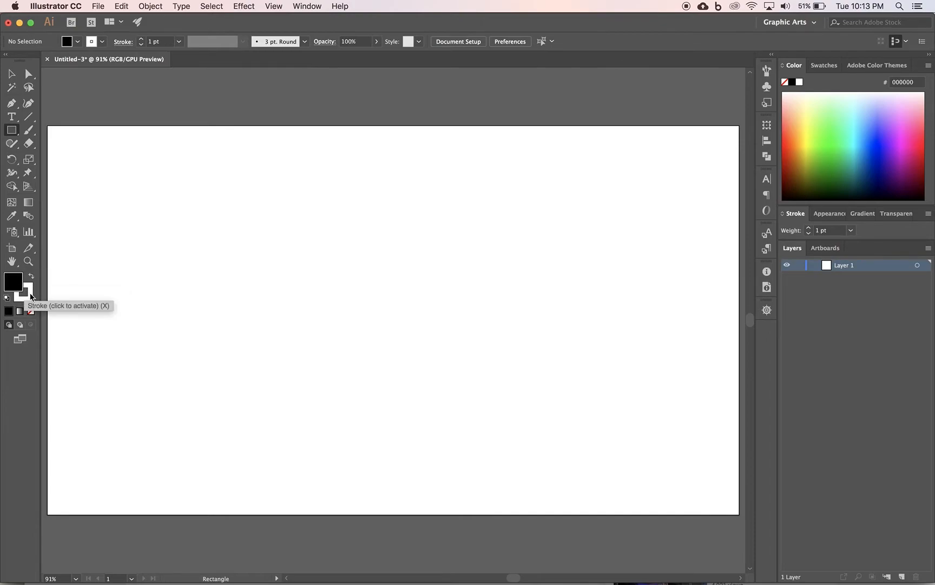
click(31, 293)
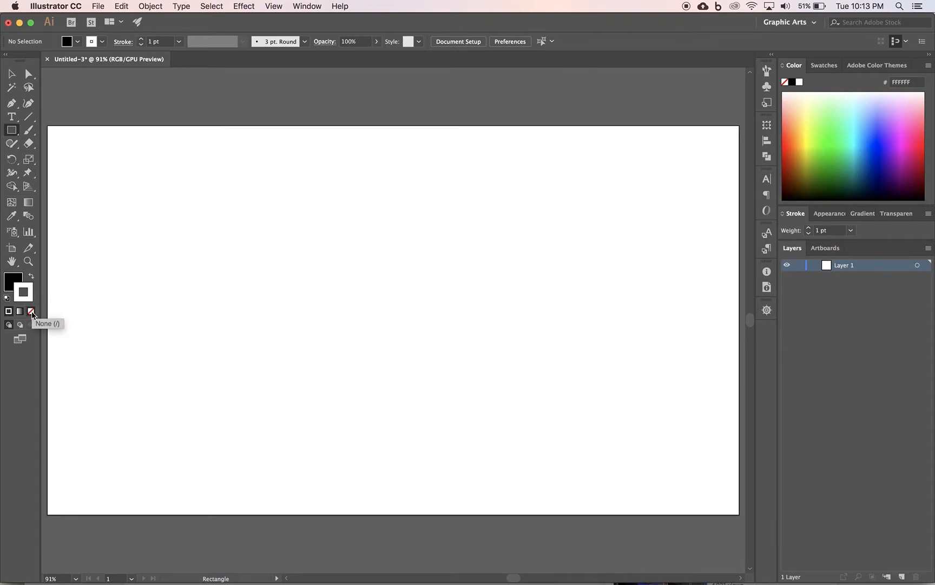
click(32, 315)
click(13, 285)
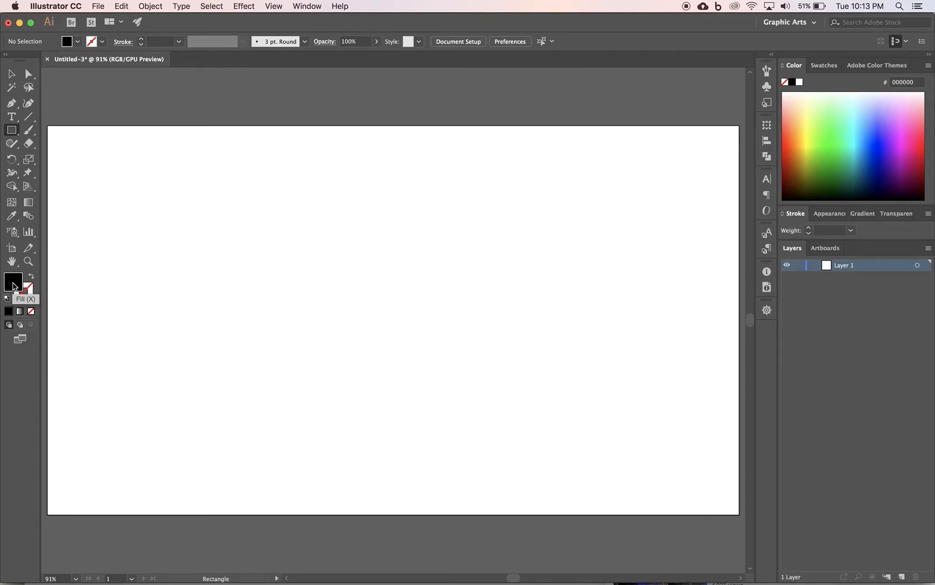
Step: Create an ellipse 30 px wide and 2 px high in the upper middle of the artboard
click(12, 131)
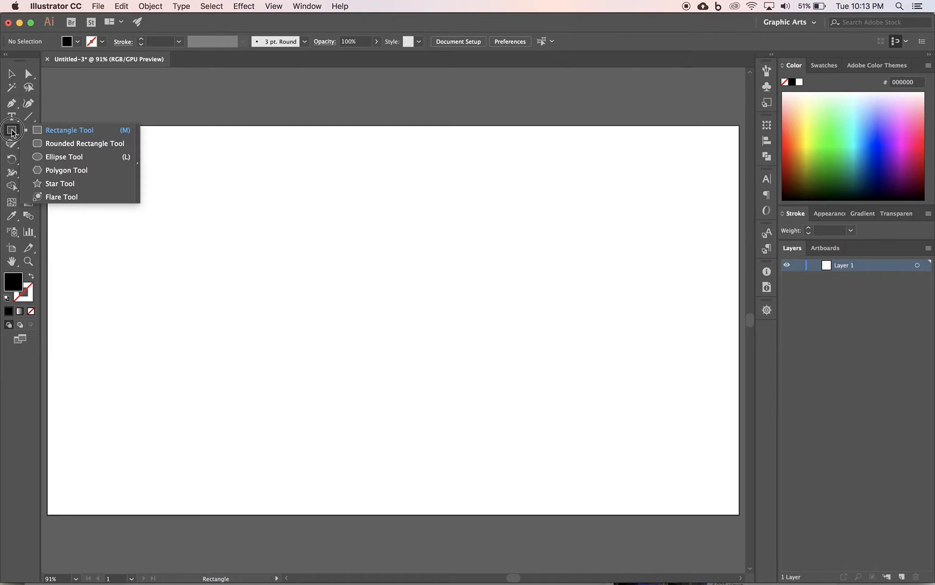
click(57, 158)
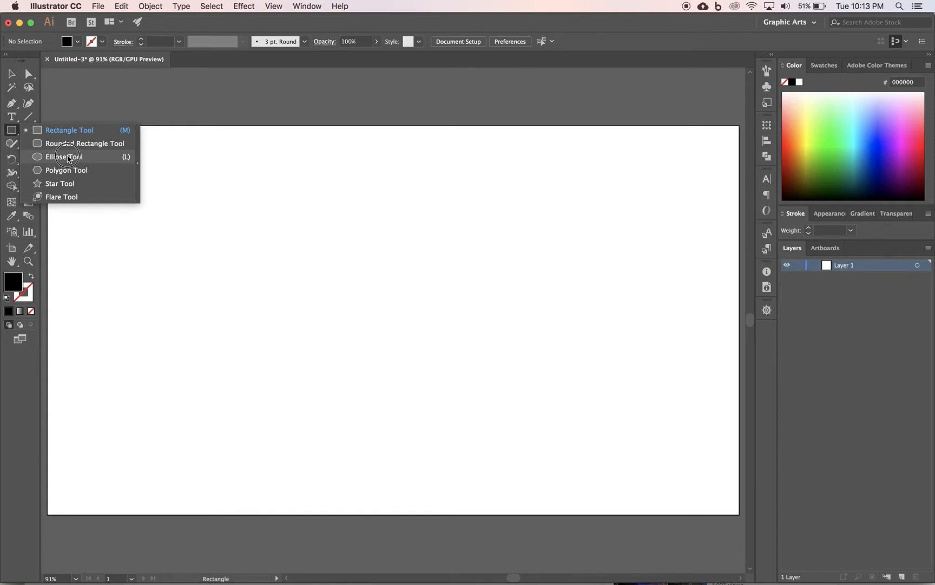
click(68, 157)
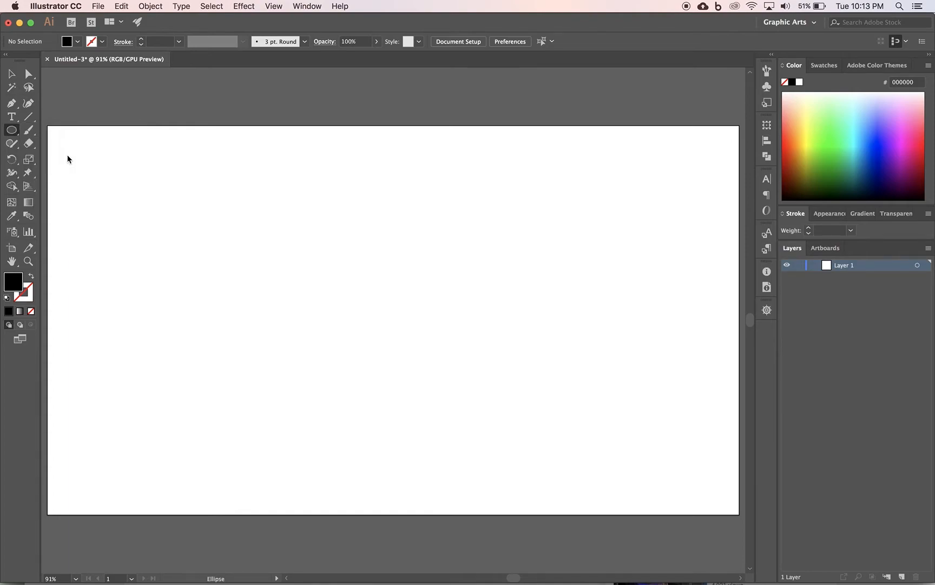
click(344, 240)
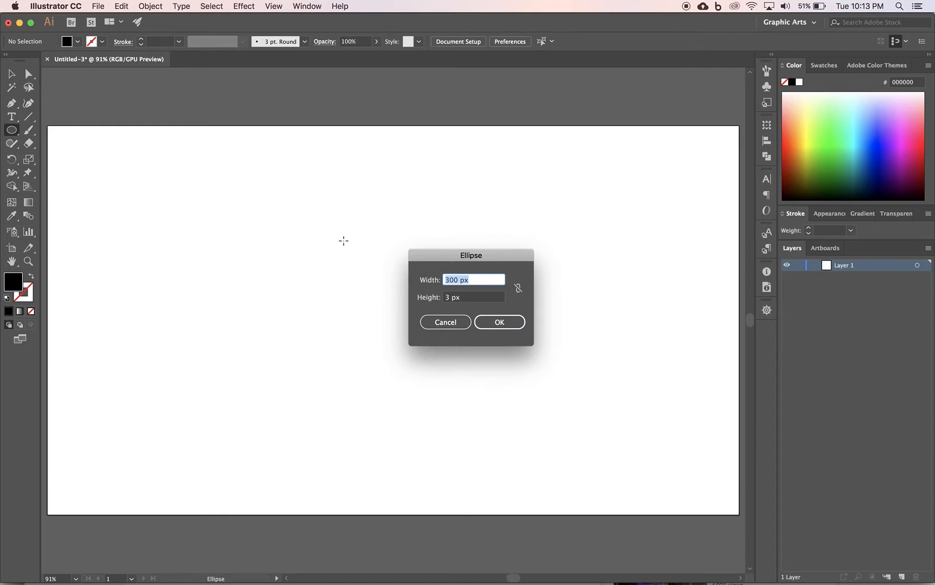
text(2)
key(BackSpace)
text(30)
key(Tab)
text(2)
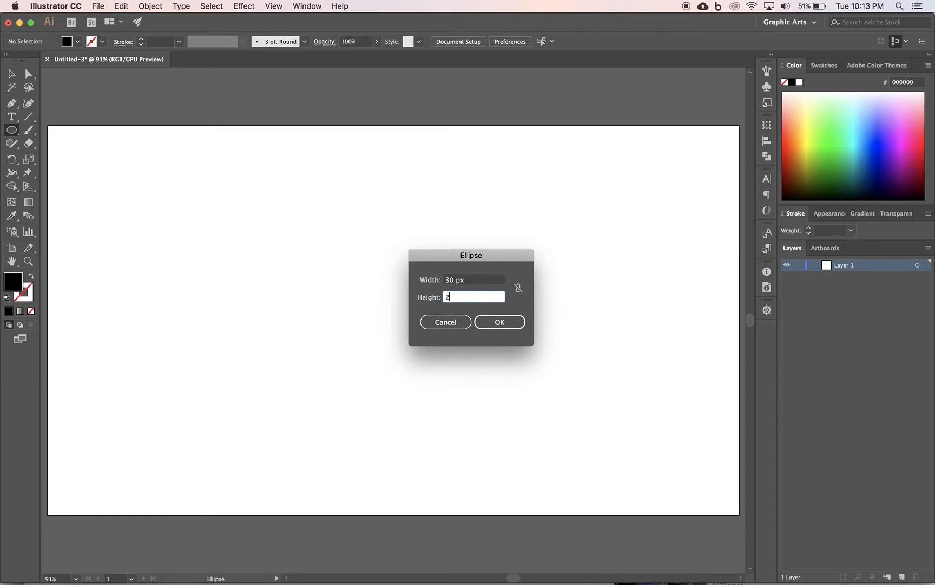
click(502, 323)
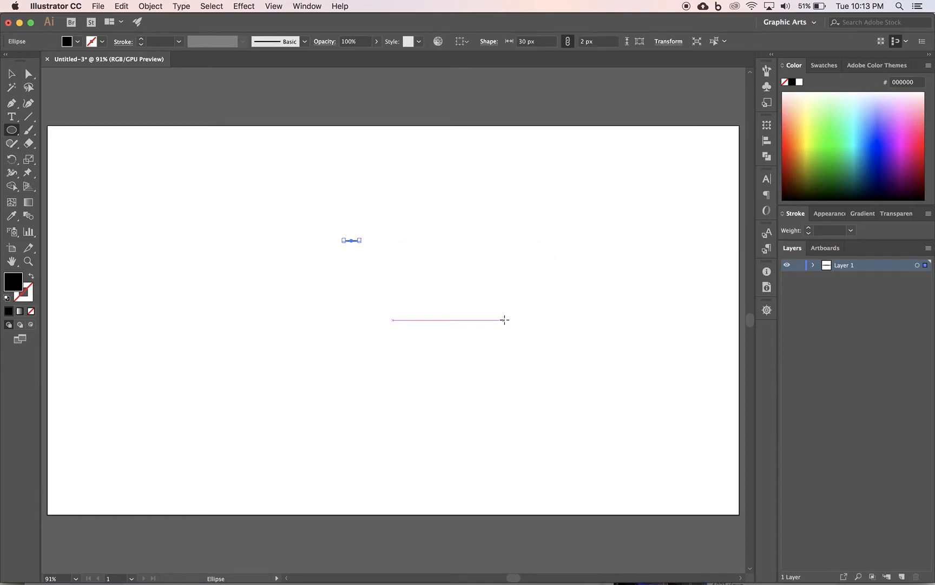
Step: Rotate the thin ellipse 90° so it stands vertically, and keep it selected
click(28, 261)
drag(335, 212, 445, 314)
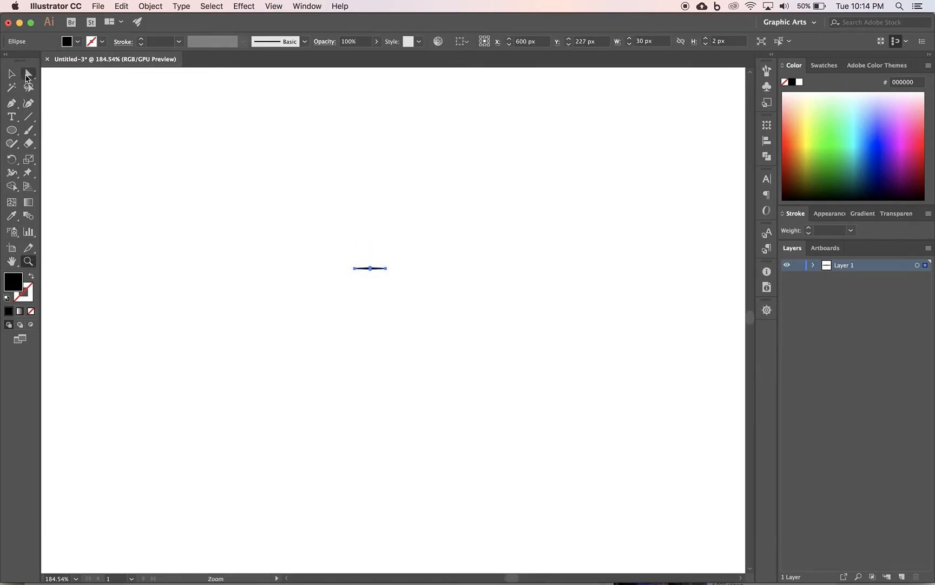
click(12, 75)
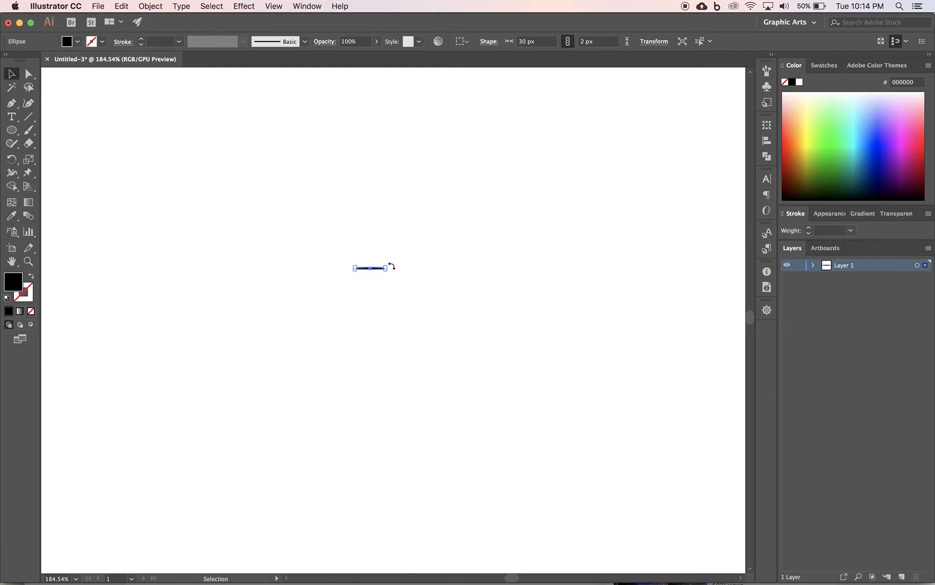
drag(392, 266, 361, 234)
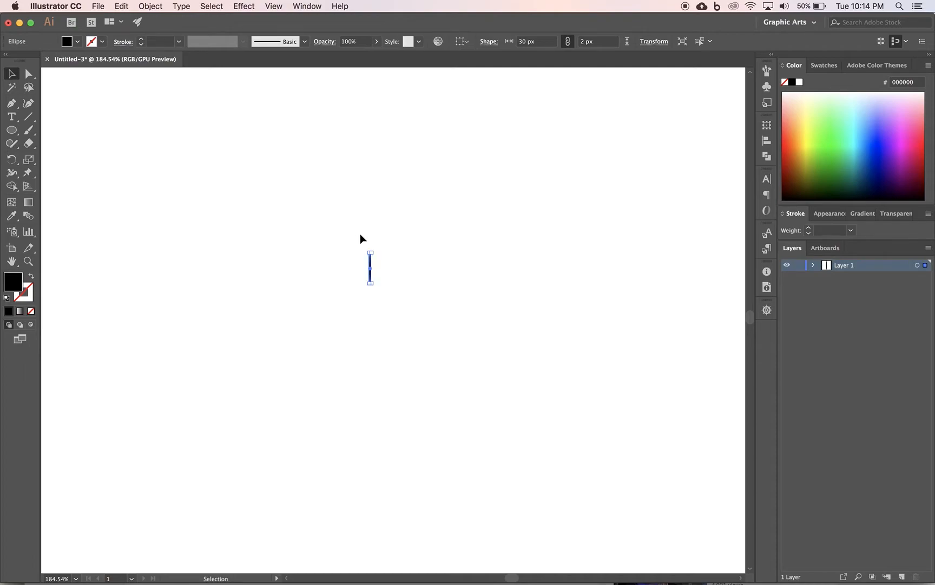
click(336, 250)
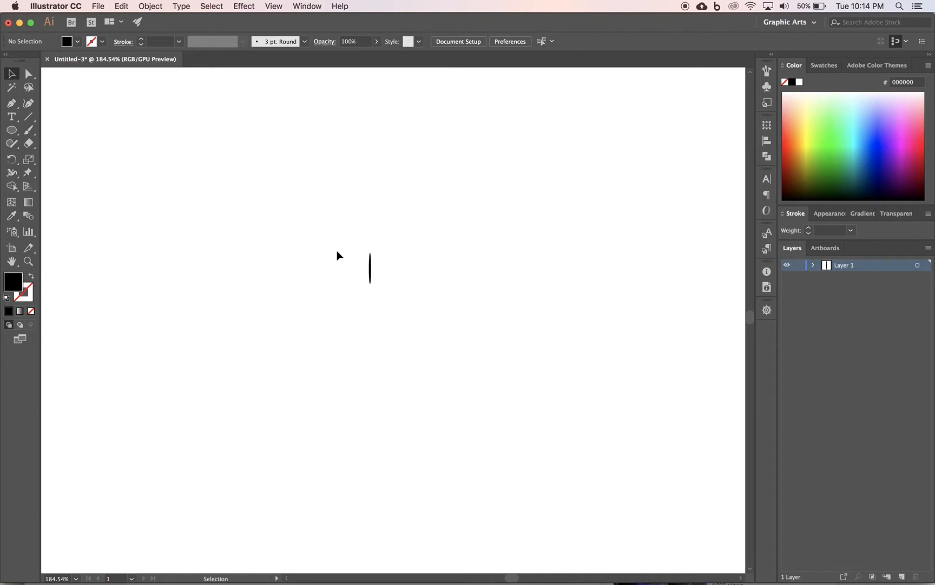
click(371, 272)
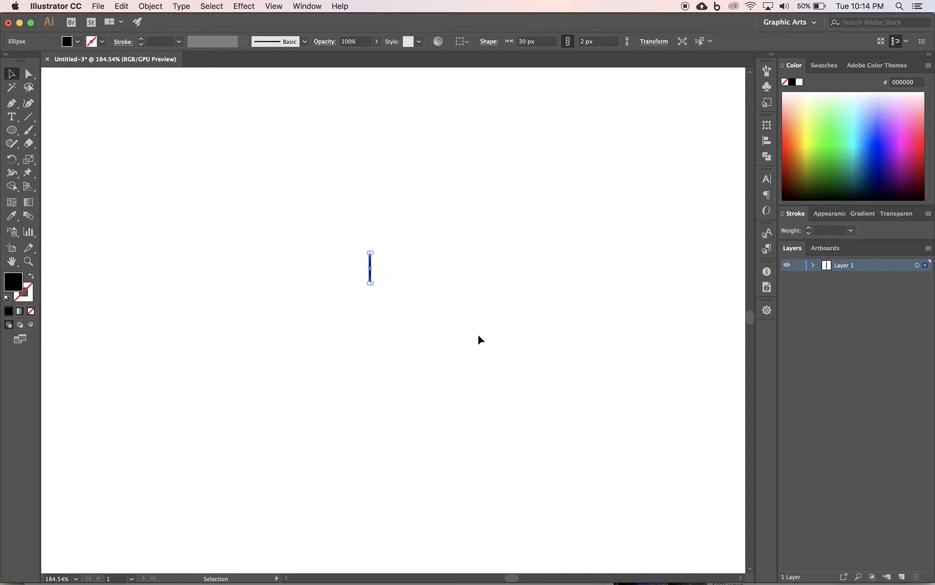
Step: Delete all unused brushes from the document's brush collection
click(766, 72)
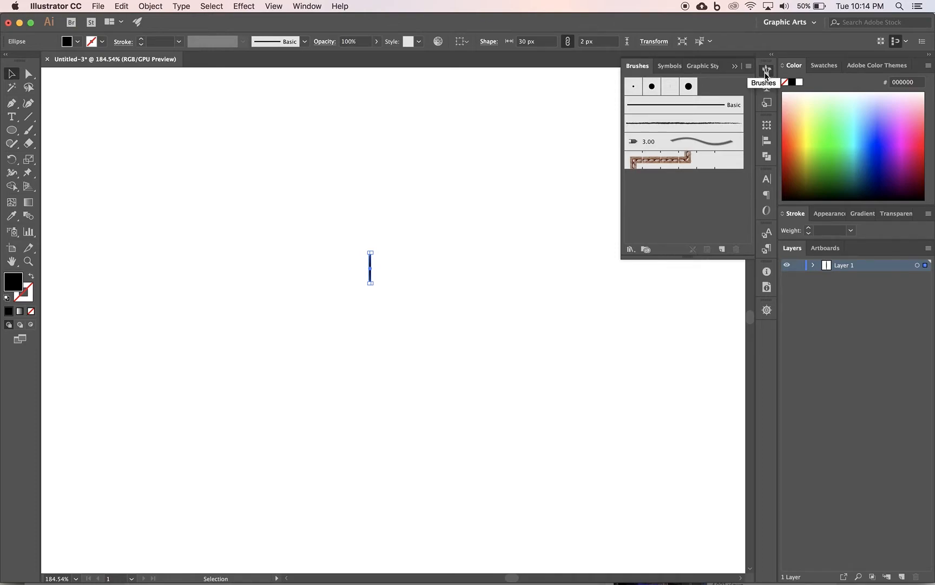
click(319, 7)
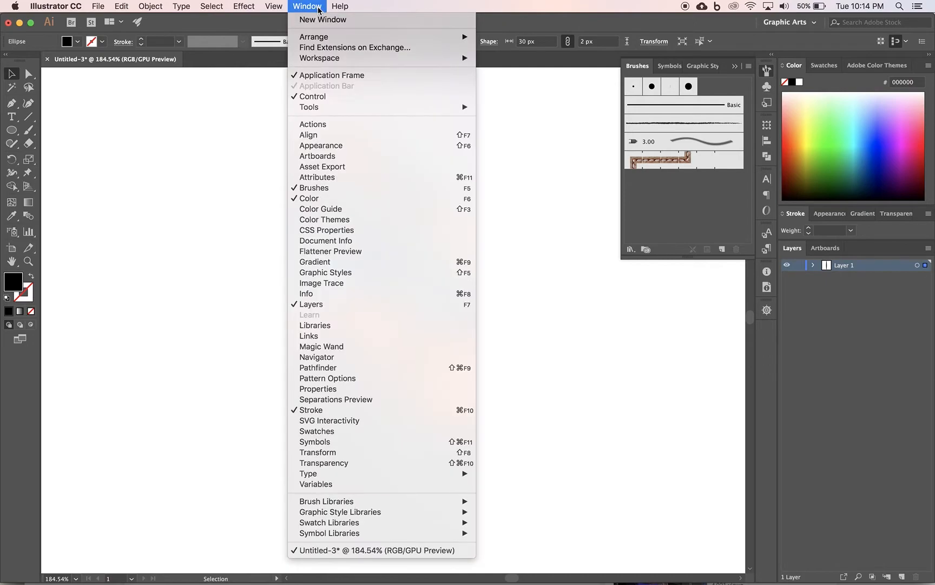
click(711, 86)
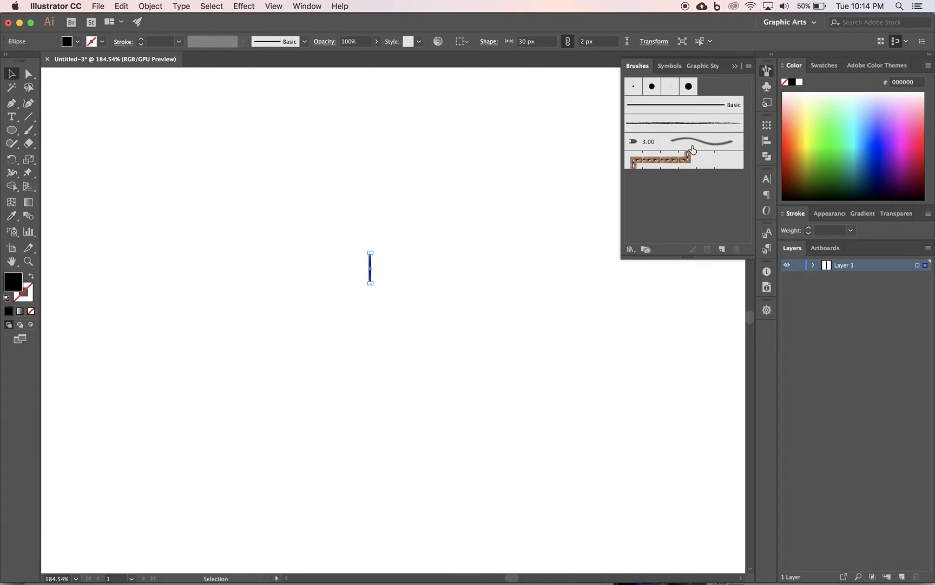
click(749, 67)
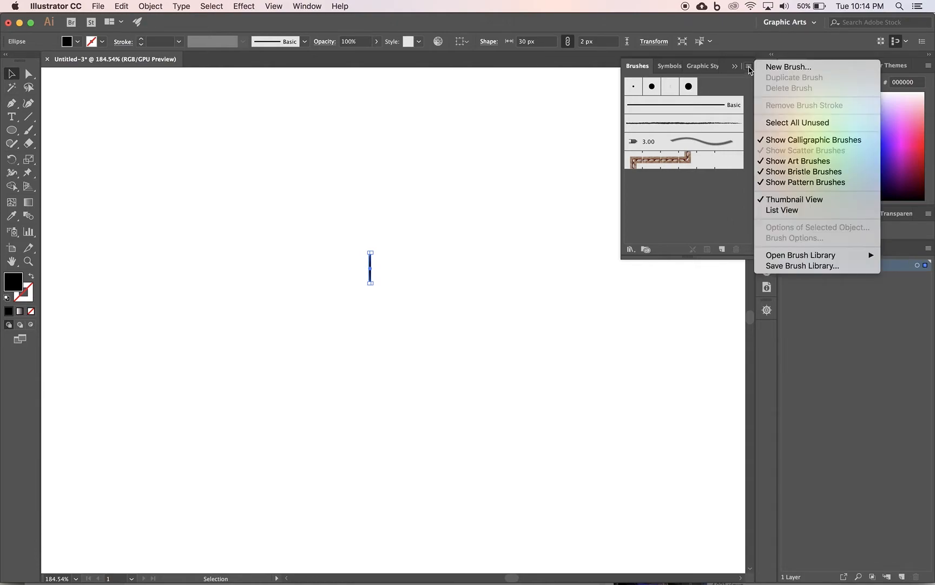
click(782, 123)
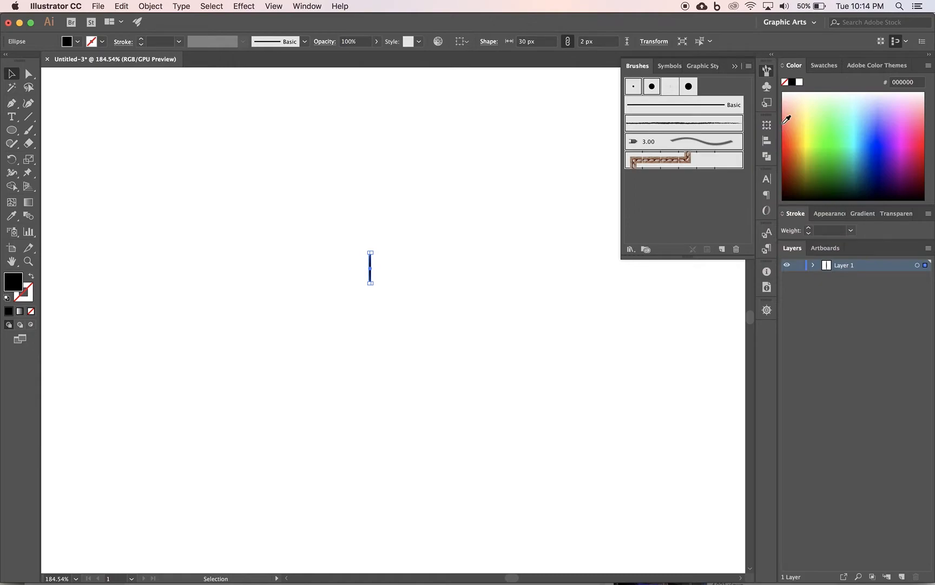
click(738, 254)
click(507, 318)
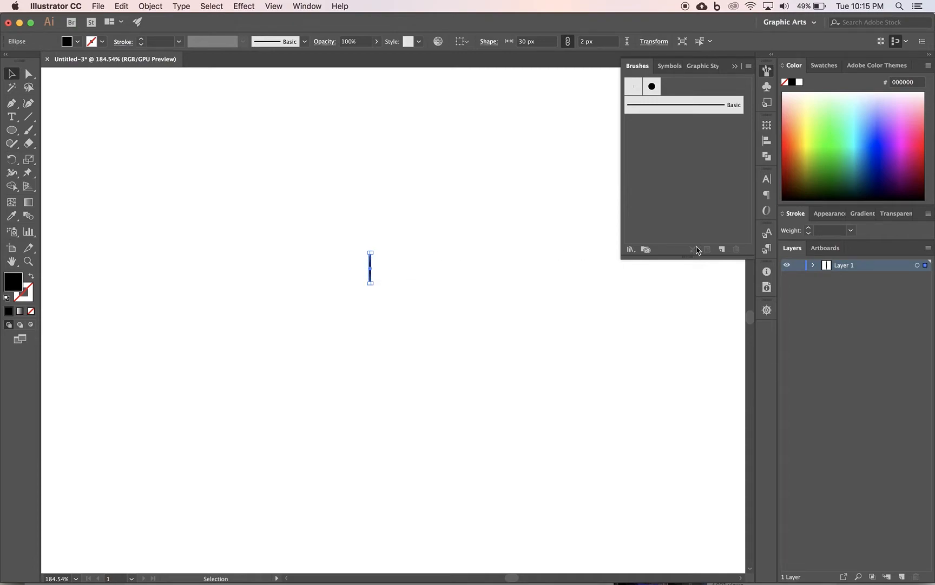
Step: Start a new scatter brush from the selected ellipse and name it Hair Brush 1
click(722, 249)
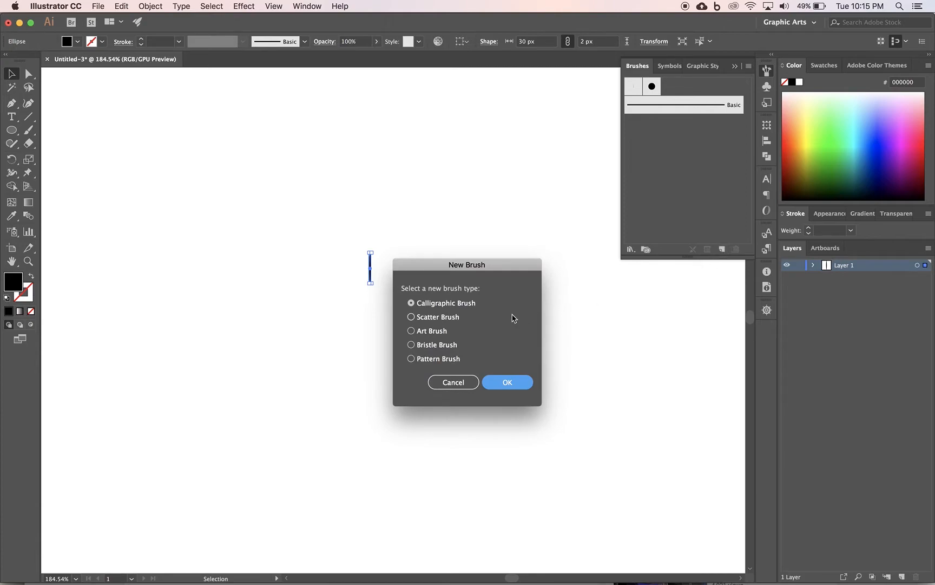
click(434, 318)
click(506, 386)
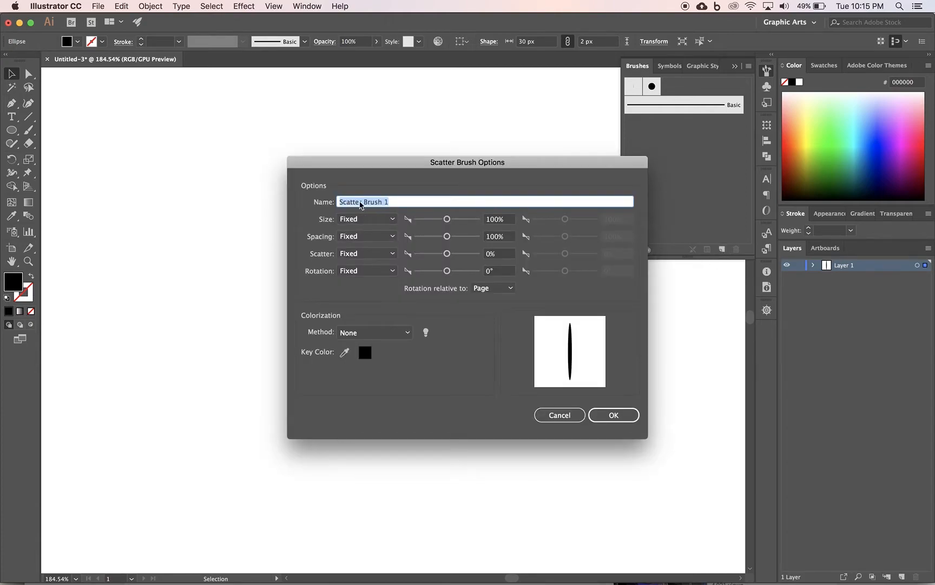
double_click(353, 201)
text(Hair)
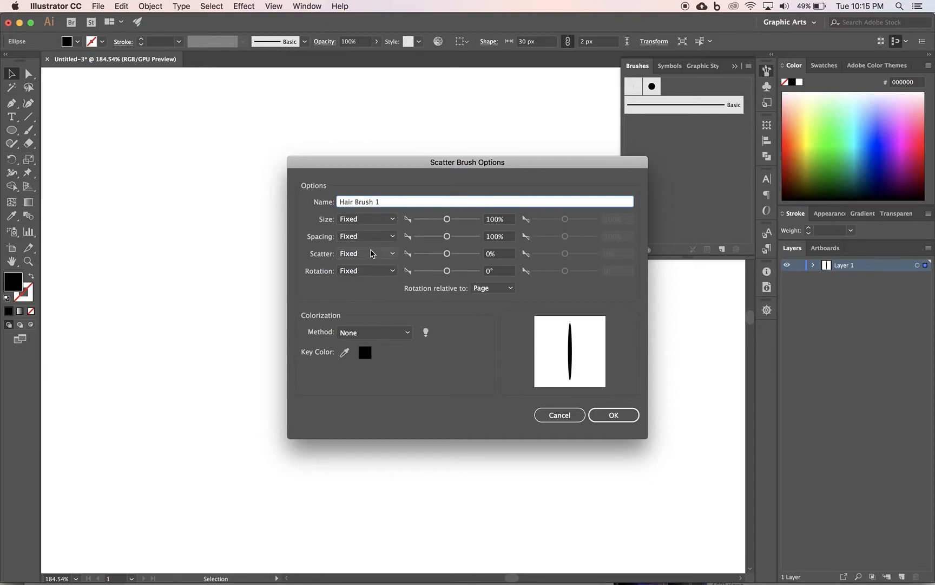
Step: Set the brush's spacing to Fixed at 5% and its scatter to Random with a first value of 25%
click(394, 238)
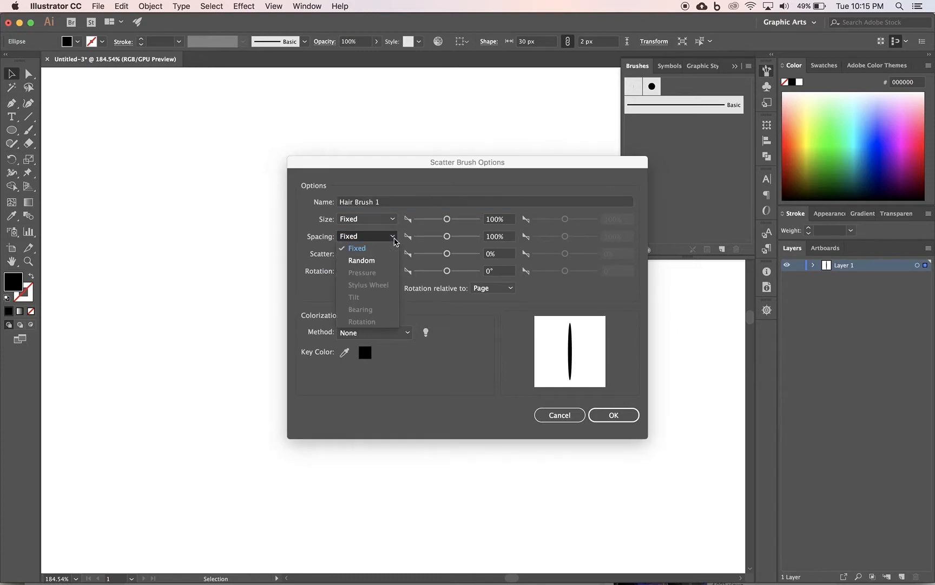
click(353, 244)
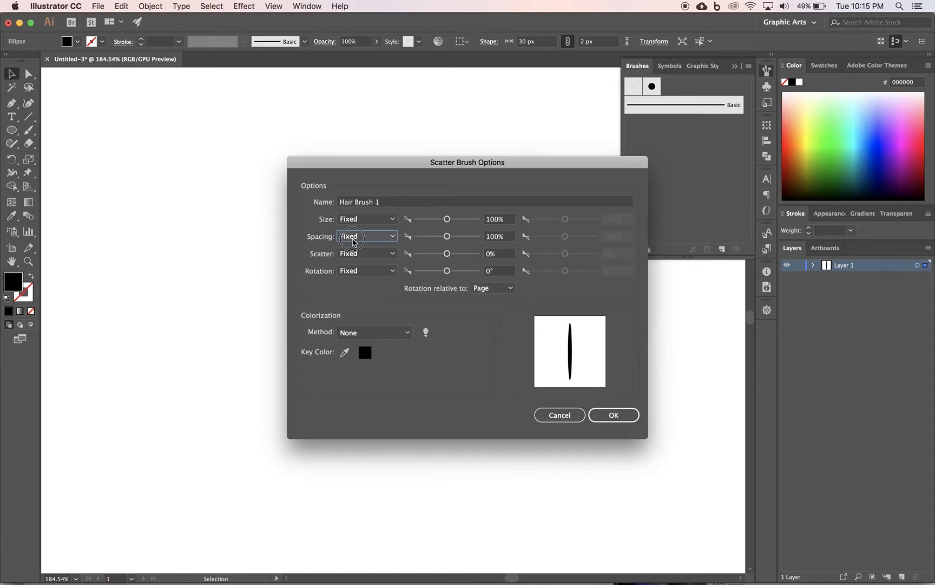
click(494, 241)
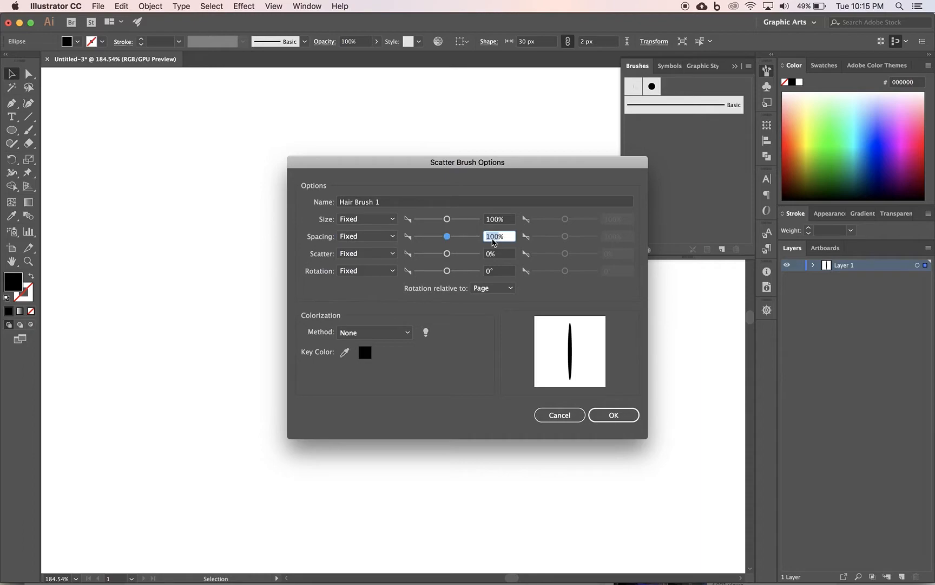
text(5)
click(392, 253)
click(361, 277)
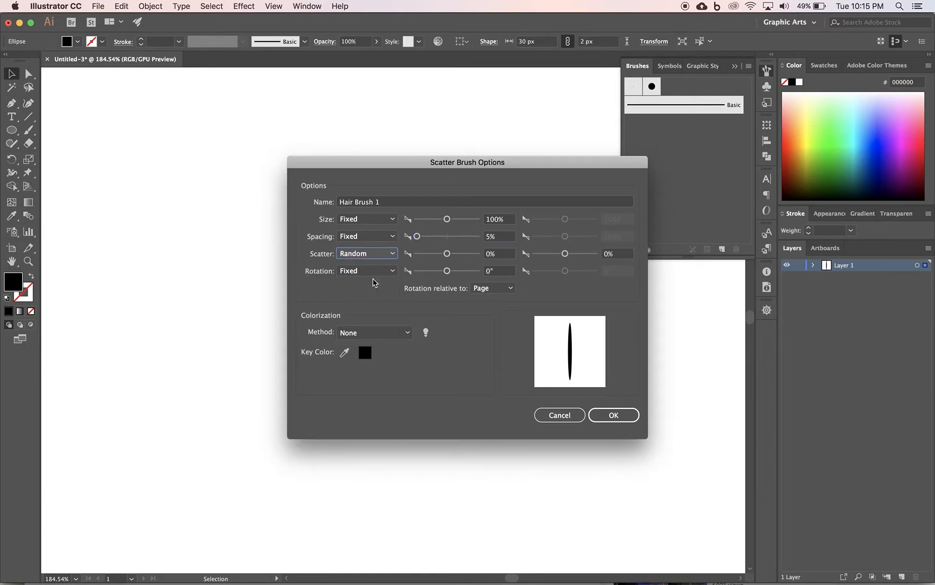
click(488, 256)
text(25)
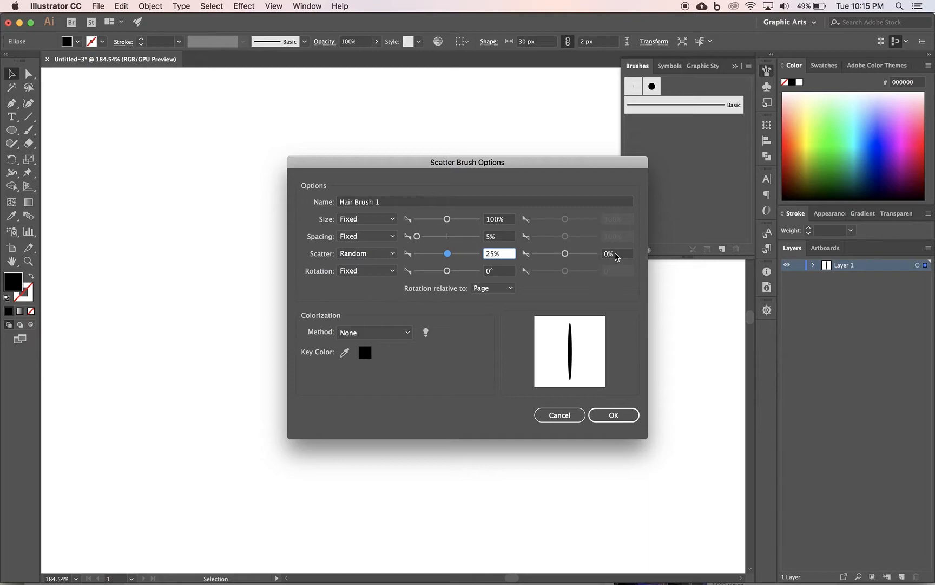
Step: Make the brush's rotation relative to Path and set its colorization method to Tints
click(510, 291)
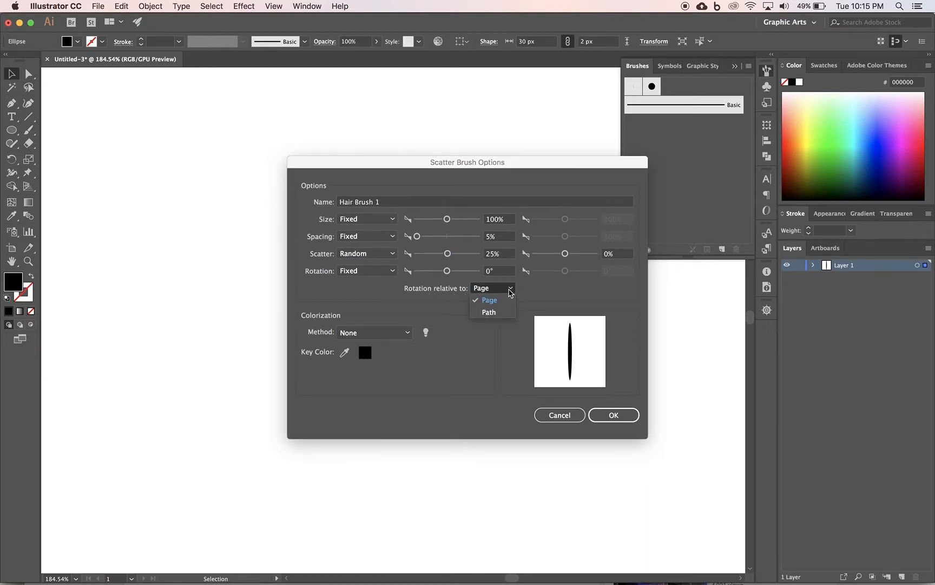
click(490, 313)
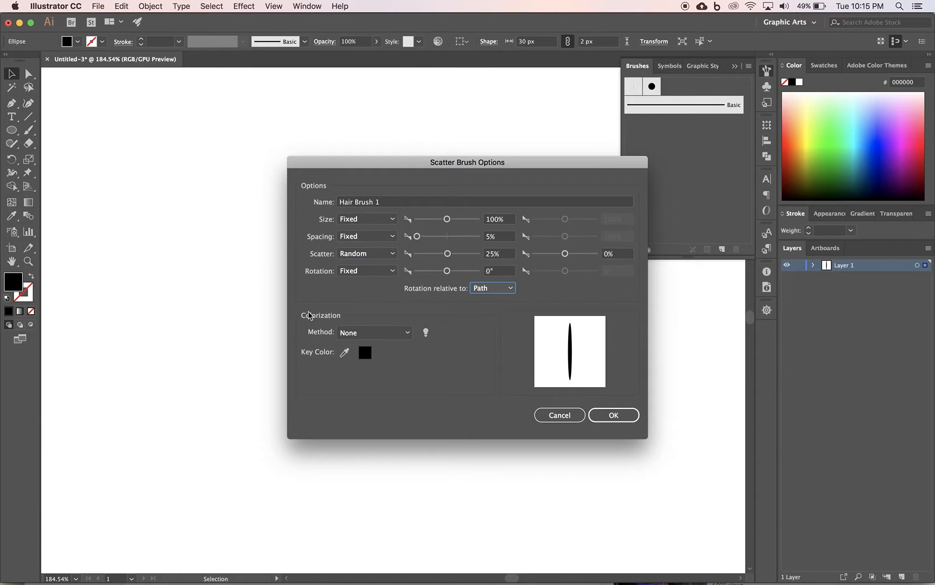
click(409, 333)
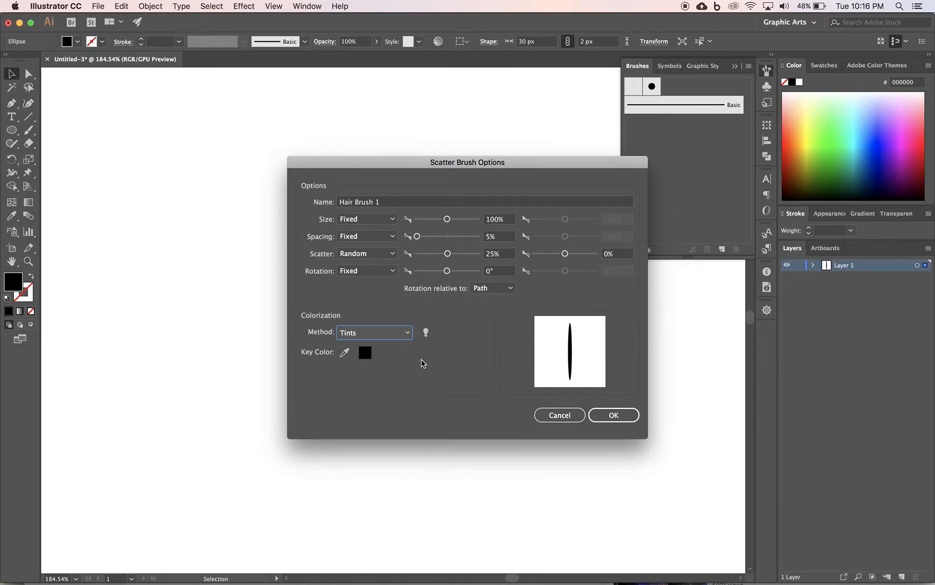
Step: Create the Hair Brush 1 scatter brush with the chosen options
click(613, 415)
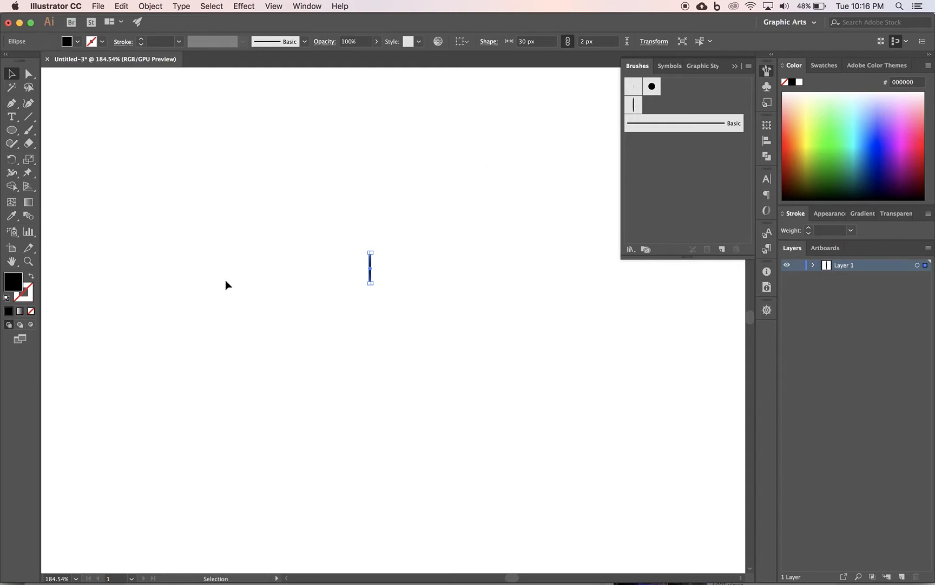
Step: Duplicate the thin vertical ellipse, placing the copy beside it on the right and slightly higher
click(28, 261)
drag(343, 254, 466, 303)
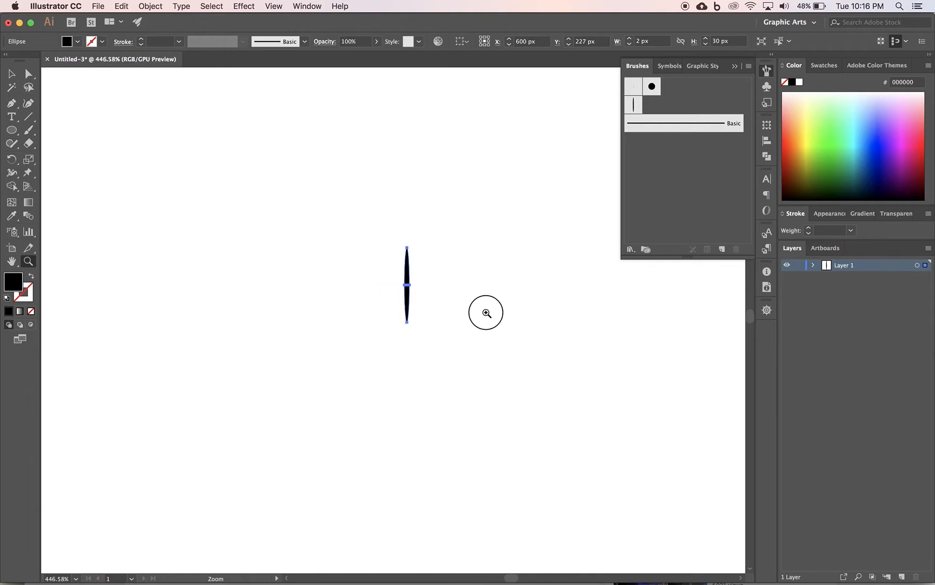
click(11, 73)
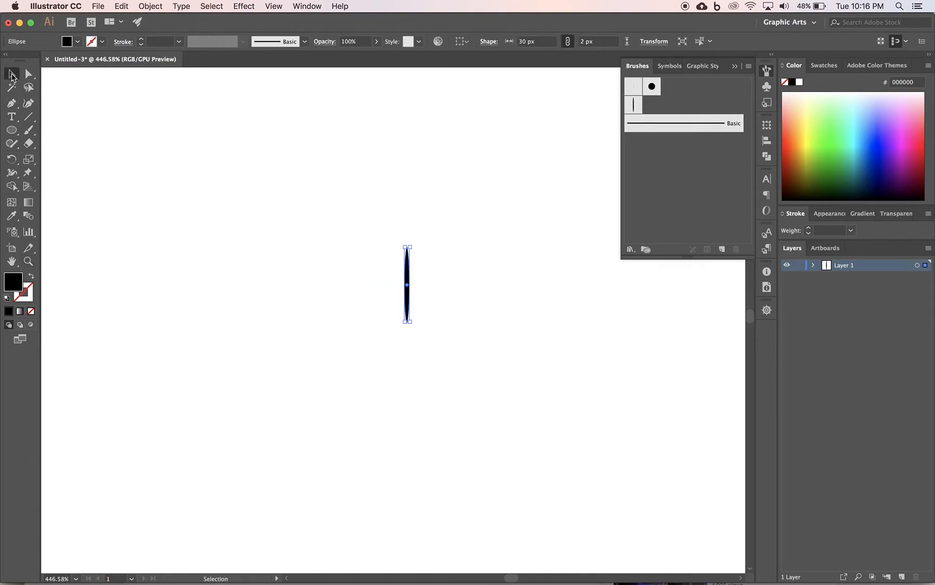
click(410, 304)
mouse_move(409, 303)
mouse_down()
mouse_move(421, 303)
mouse_move(418, 294)
mouse_up()
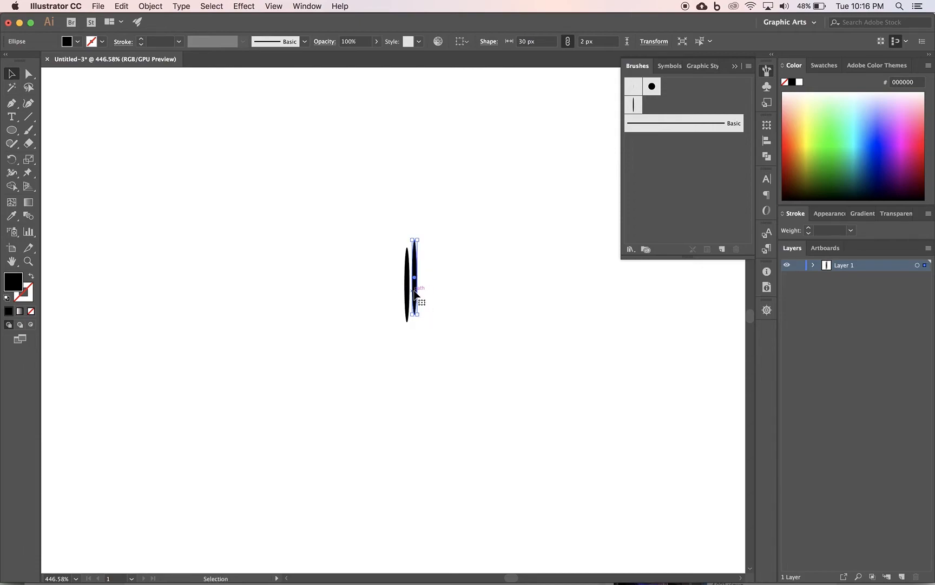
Step: Copy the pair of ellipses horizontally to the right and repeat the copy once to make a row of six
drag(386, 283, 428, 293)
click(415, 289)
drag(415, 290, 434, 291)
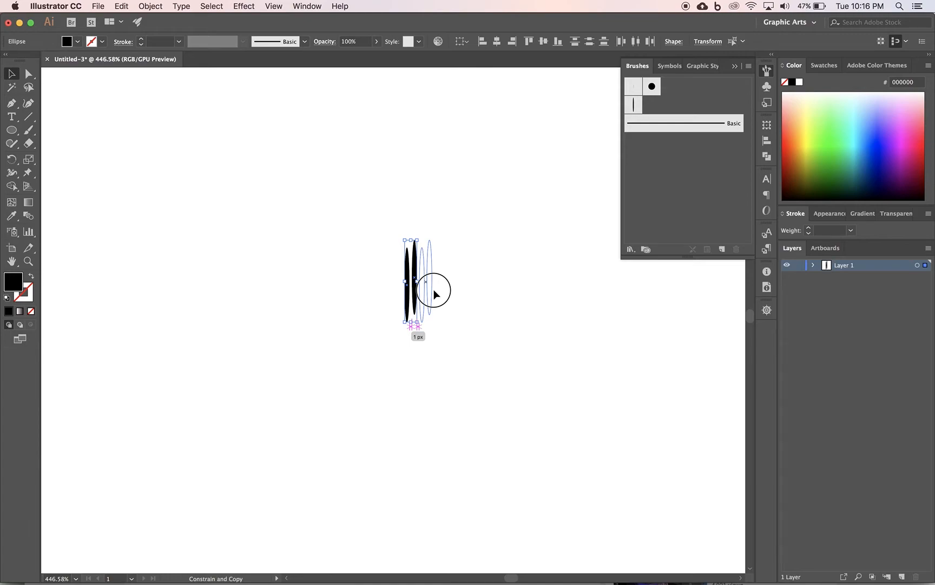
drag(434, 289, 433, 290)
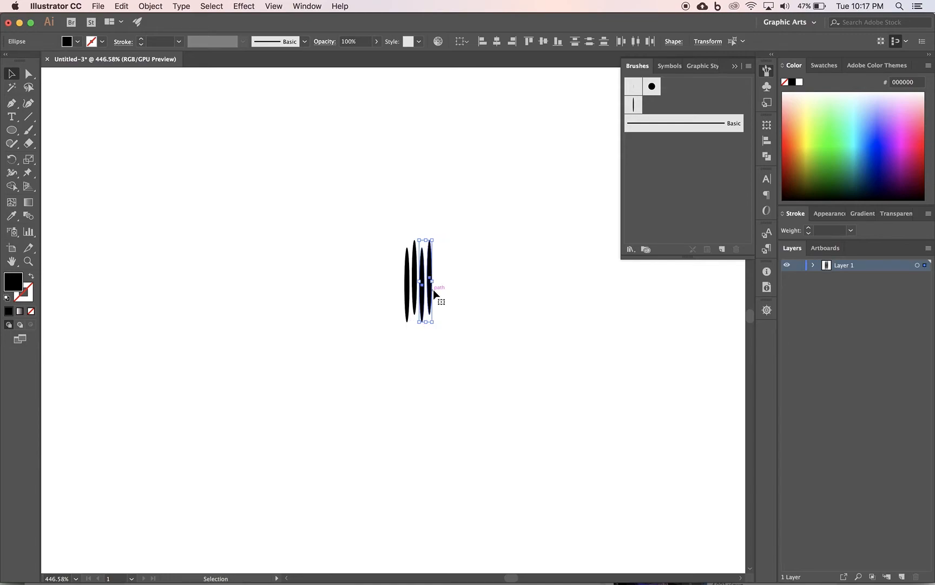
key(super+d)
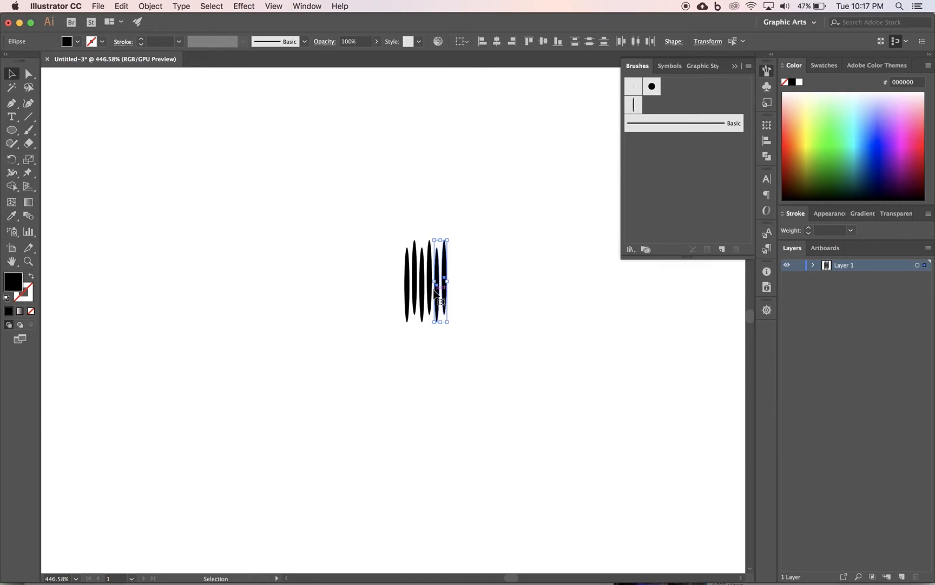
click(353, 307)
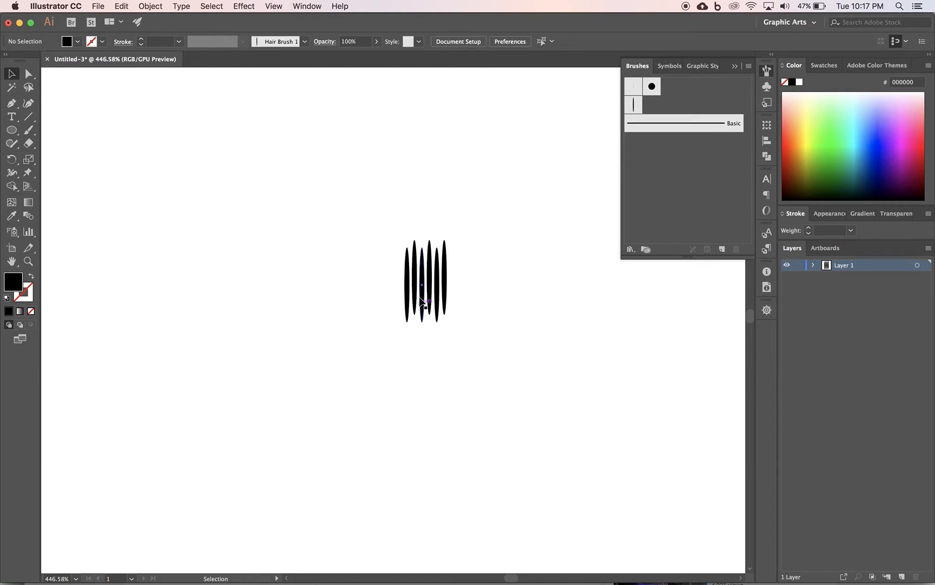
Step: Start a new art brush from all six ellipses and name it Hair Brush 2
drag(381, 223, 478, 329)
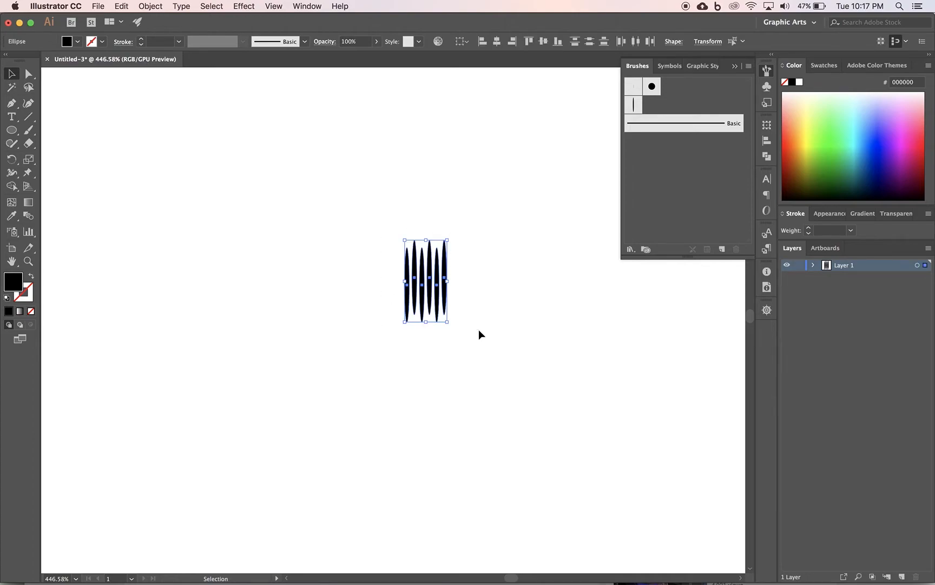
click(722, 249)
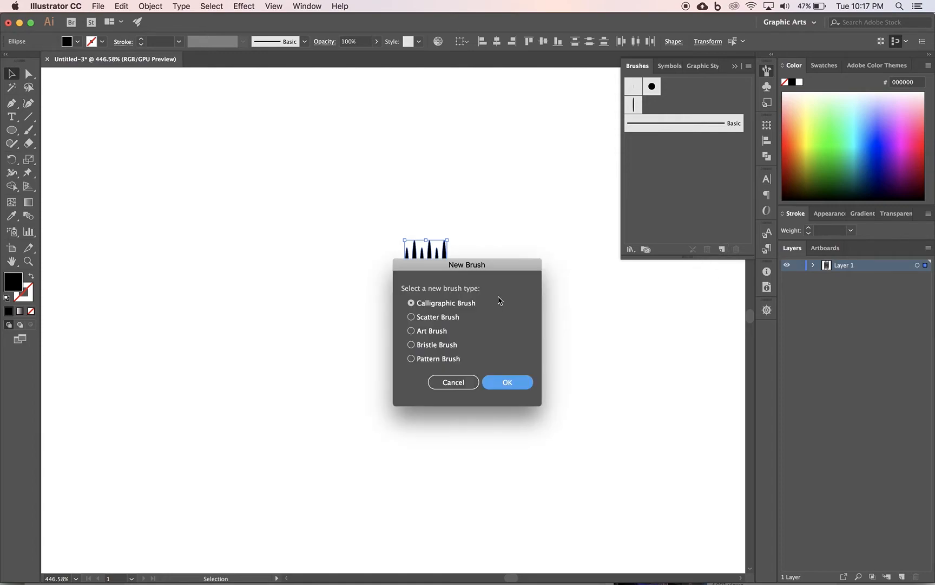
click(428, 333)
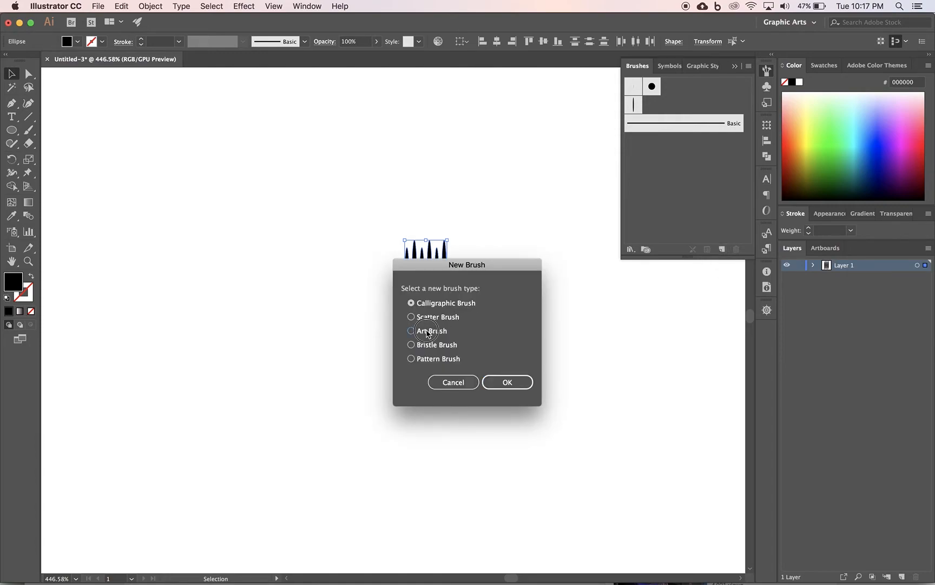
click(507, 382)
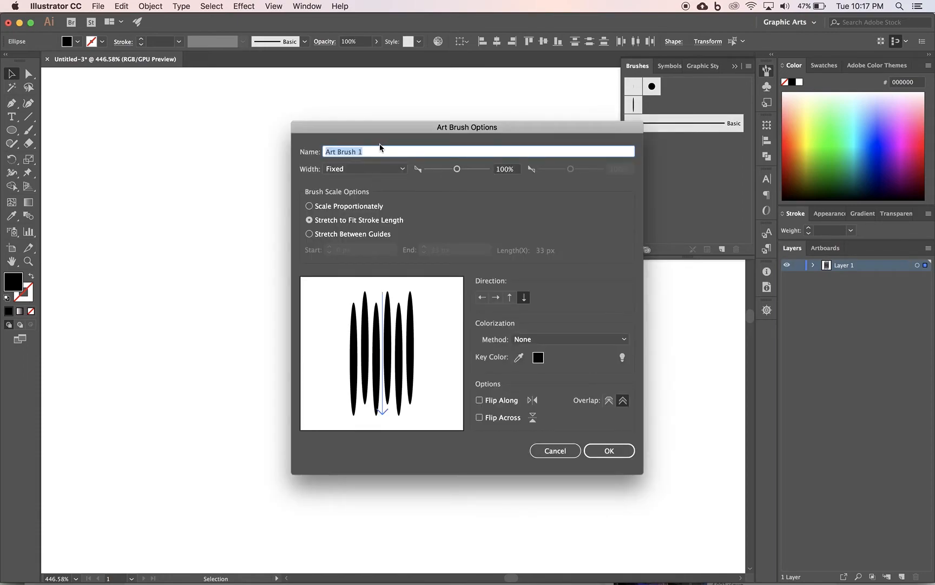
double_click(331, 152)
text(Hair)
click(374, 150)
key(BackSpace)
text(2)
Step: Set the Hair Brush 2 colorization method to Tints and create the brush
click(549, 340)
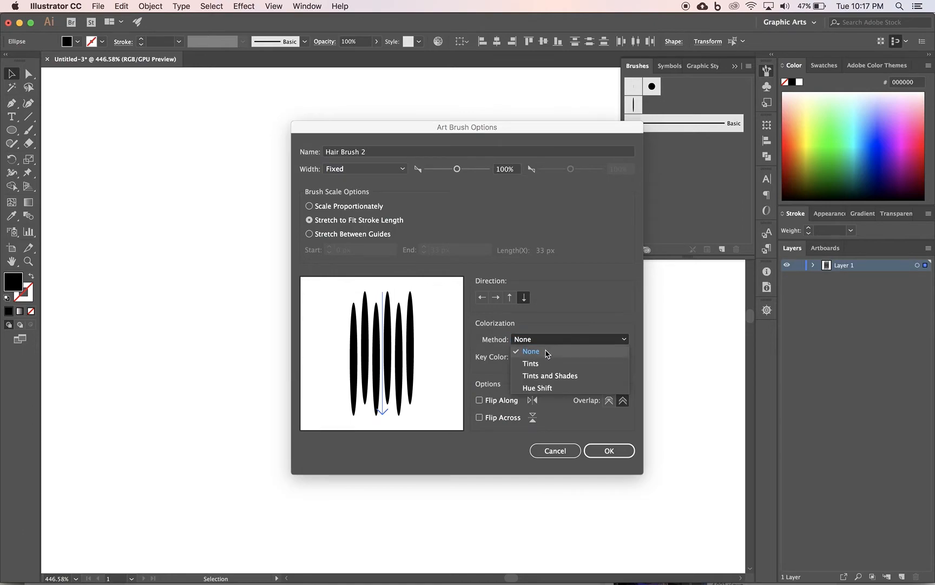
click(540, 364)
click(604, 451)
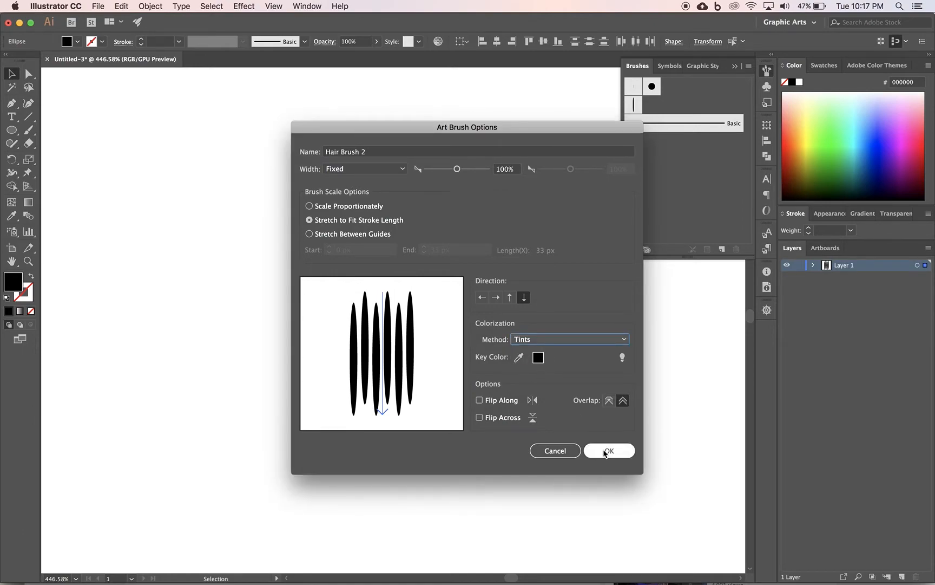
Step: Delete the six source ellipses from the artboard
click(496, 423)
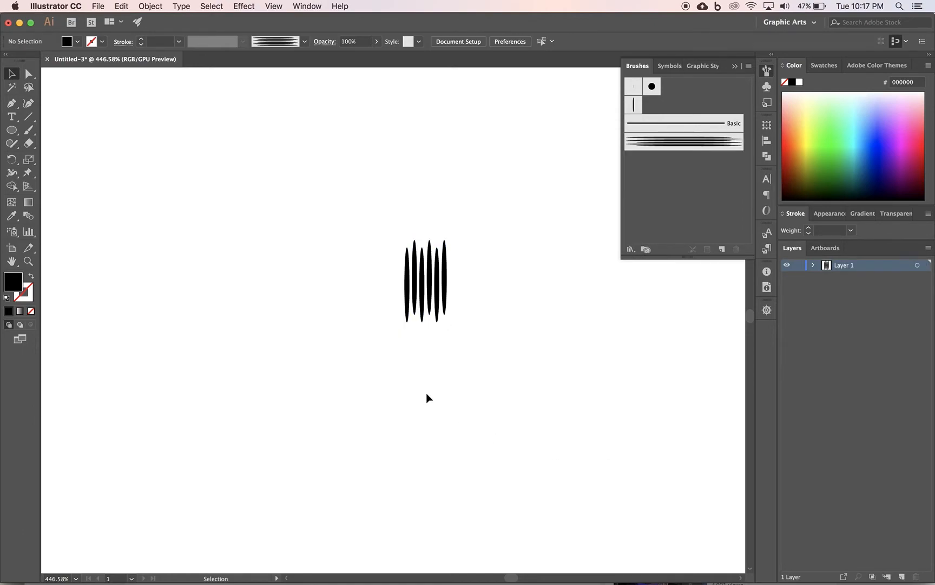
drag(342, 211, 477, 331)
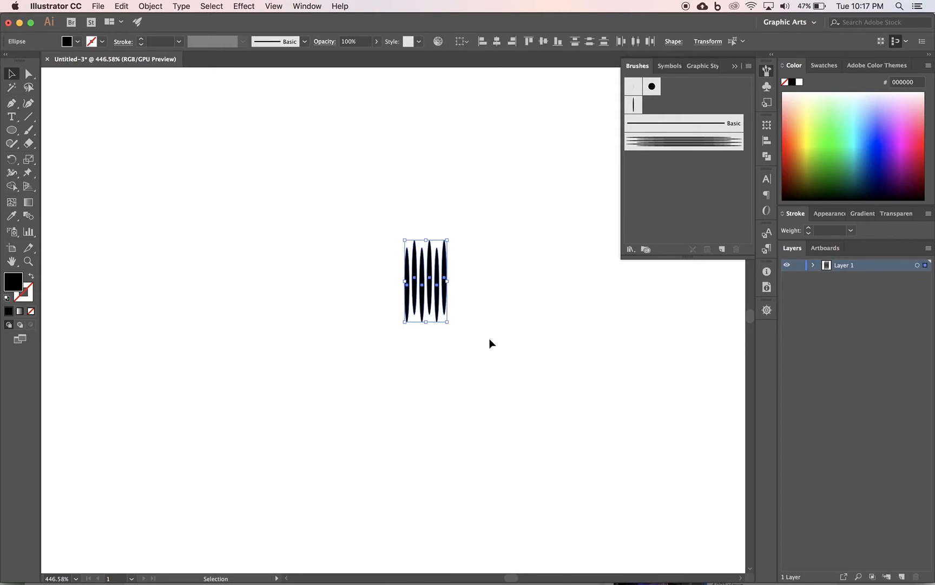
key(Delete)
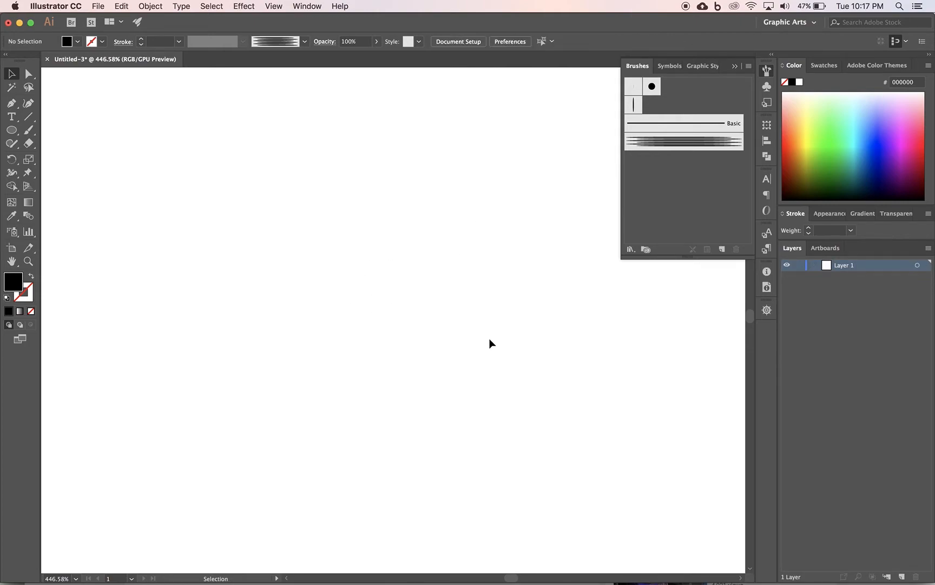
Step: Draw a black ellipse 300 px wide and 2 px high on the empty artboard
key(super+0)
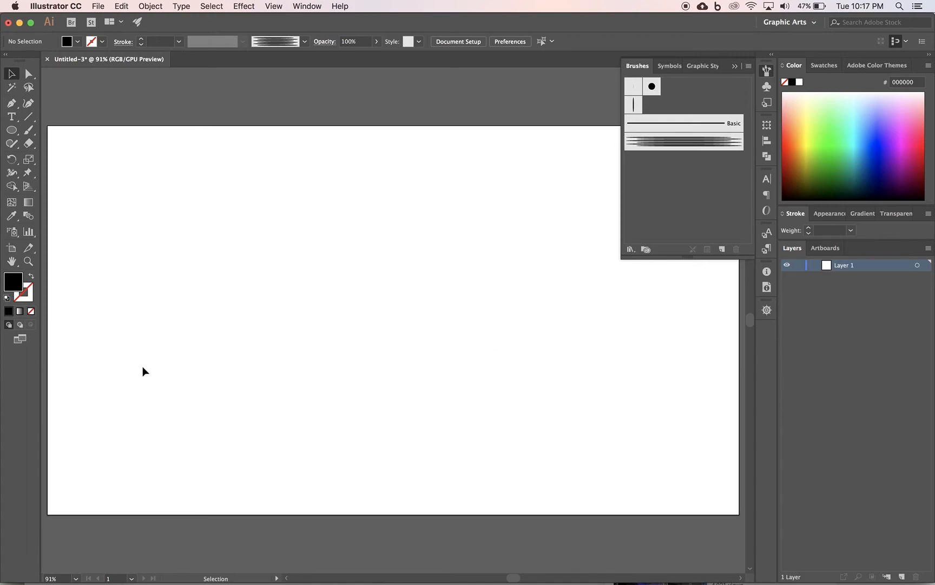
click(11, 130)
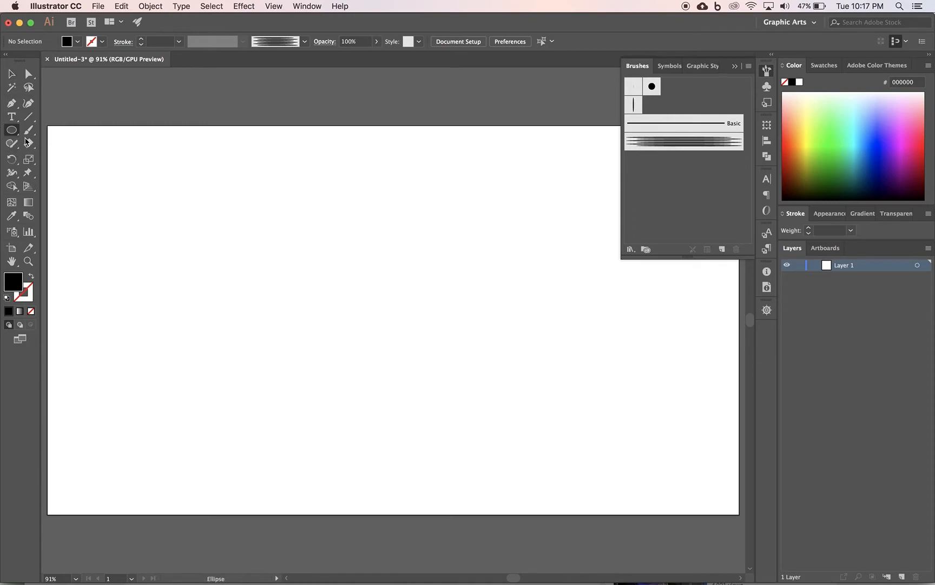
click(355, 265)
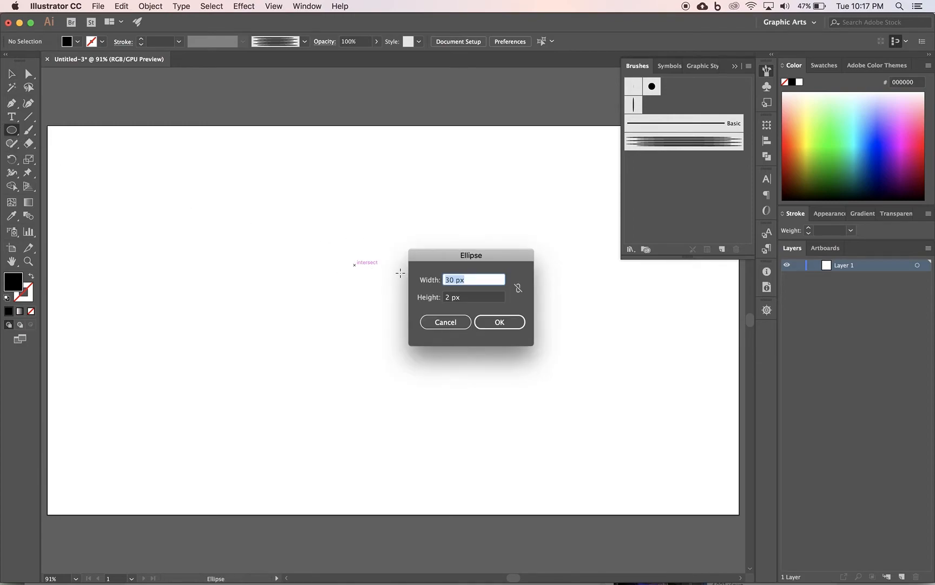
text(300)
click(504, 321)
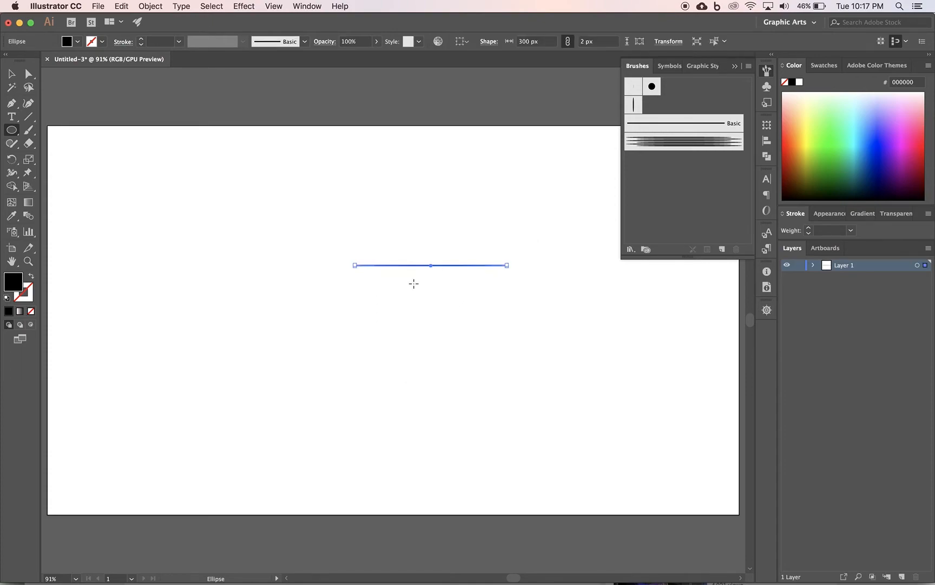
Step: Convert the left and right end anchor points of the long ellipse to corner points
click(28, 261)
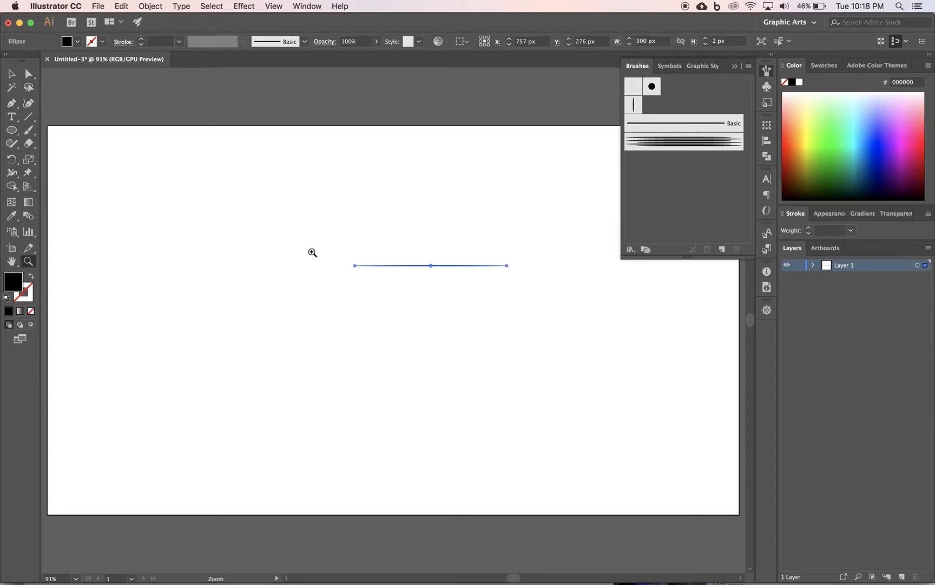
drag(374, 248, 407, 348)
scroll(485, 371, right, 3)
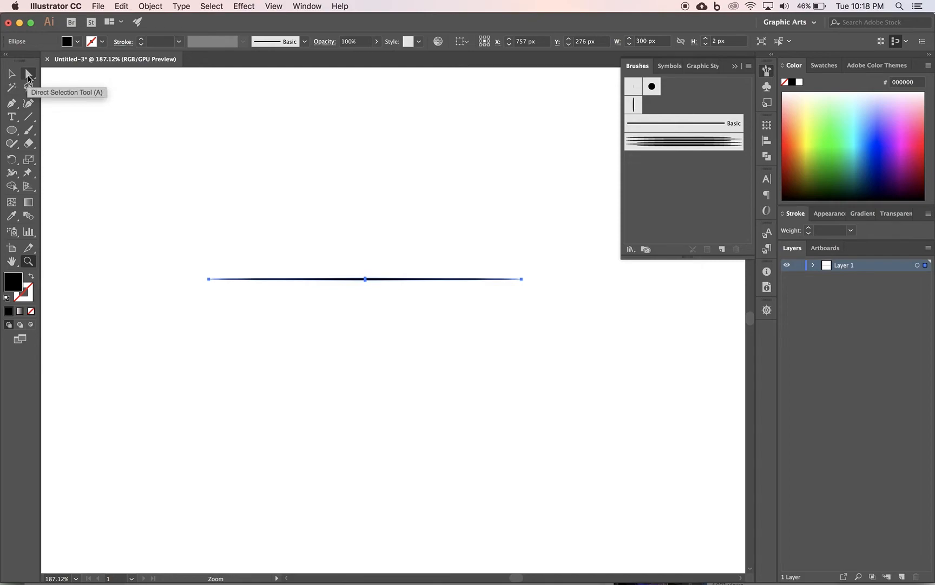
click(29, 76)
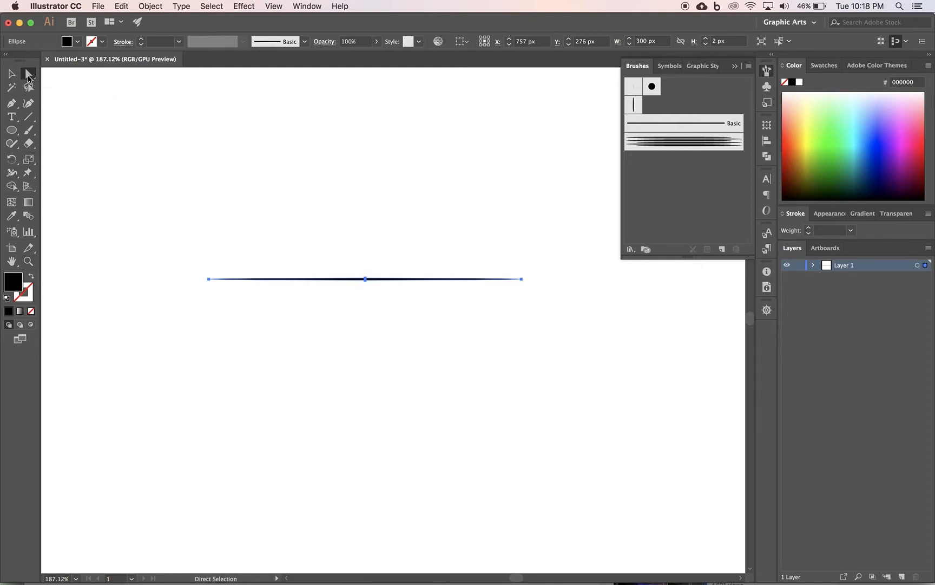
click(208, 278)
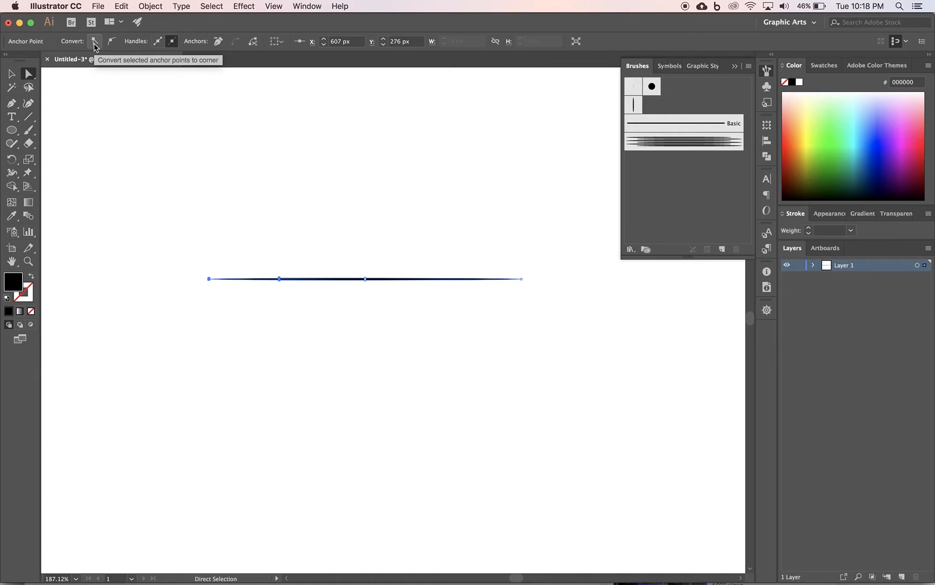
click(94, 43)
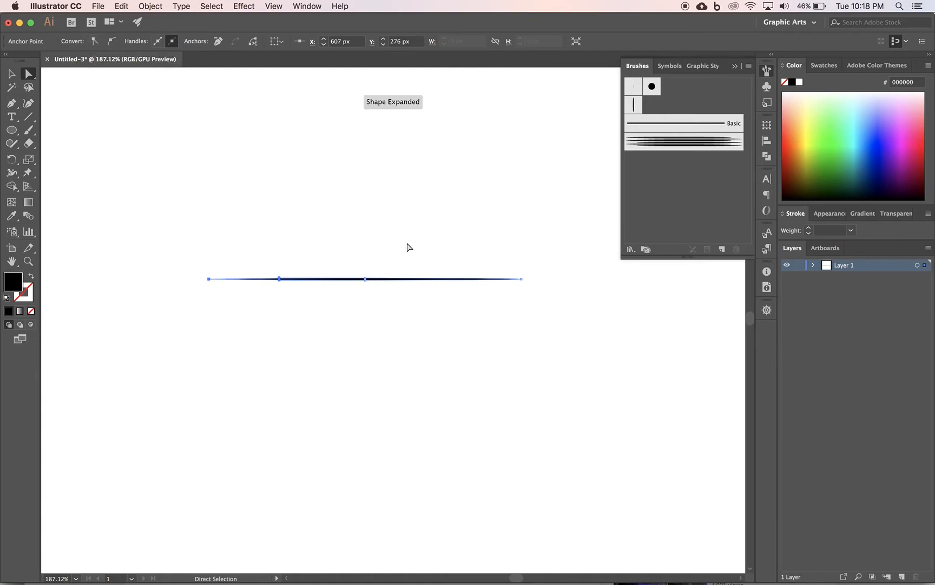
click(521, 279)
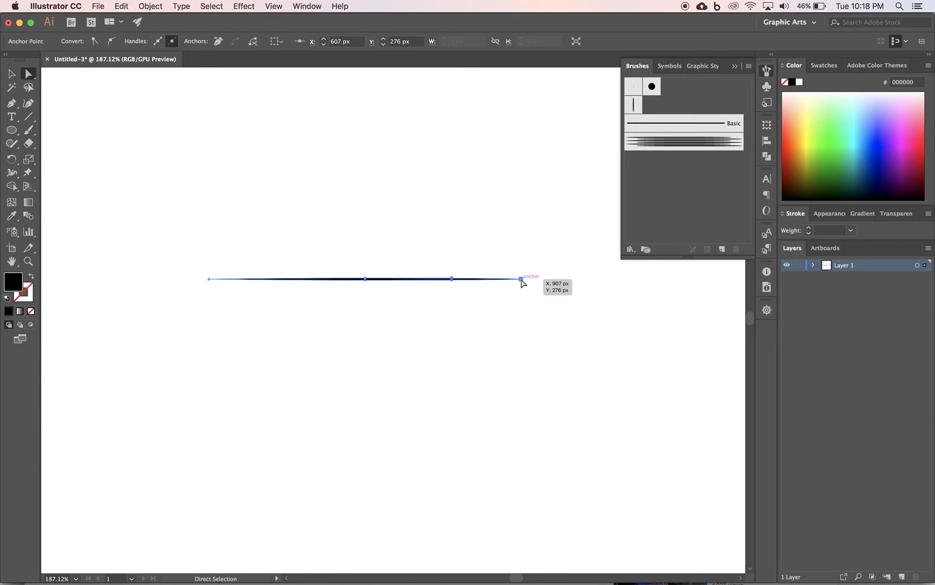
click(95, 44)
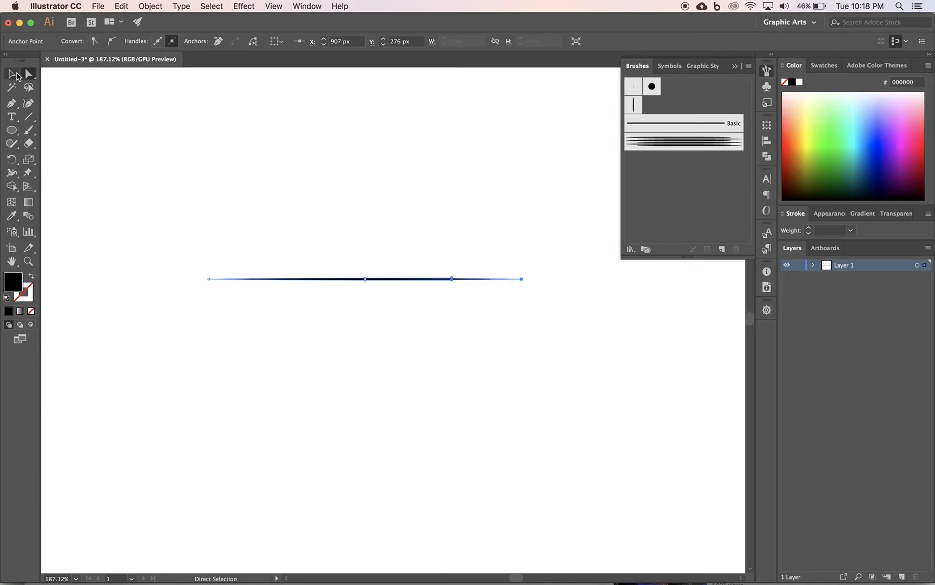
Step: Start a new art brush from the whole long tapered shape
click(13, 76)
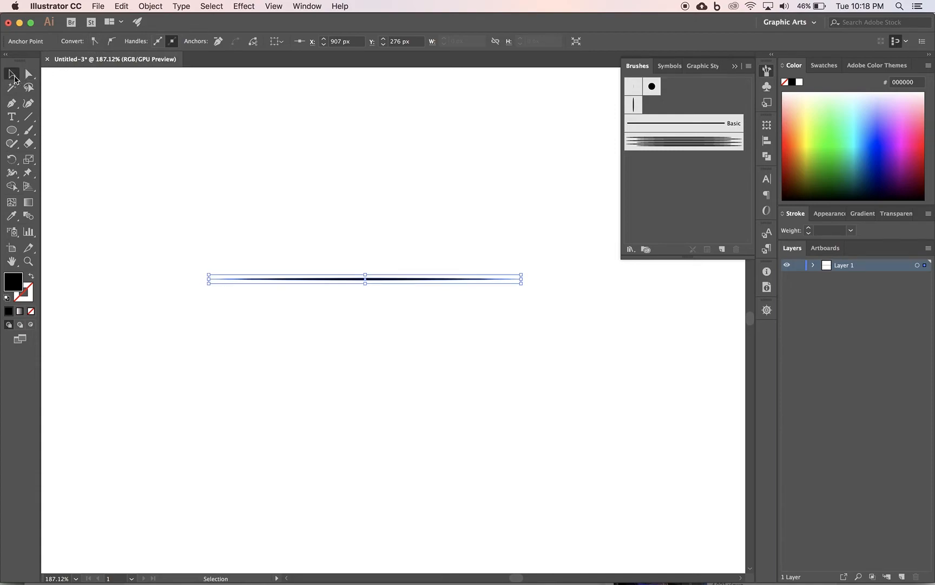
click(344, 279)
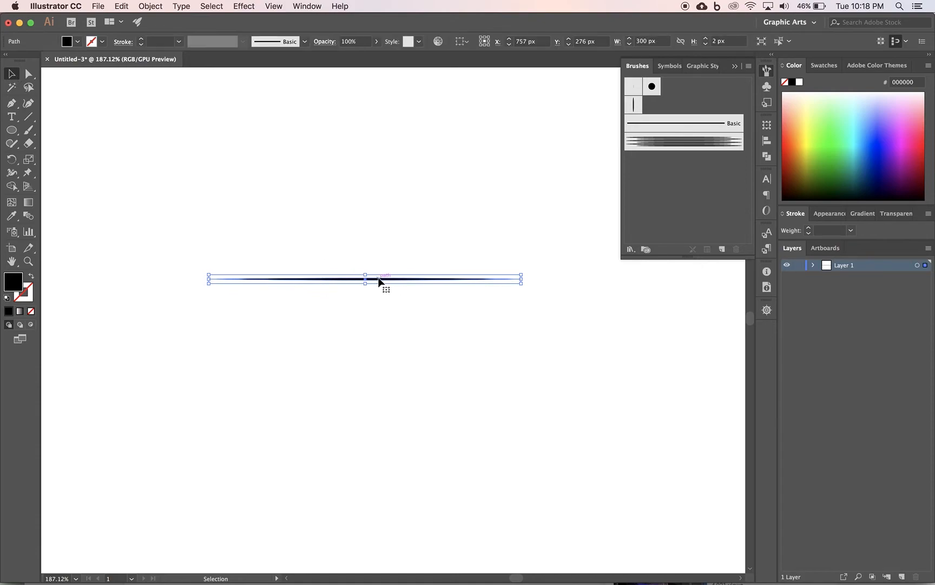
click(723, 250)
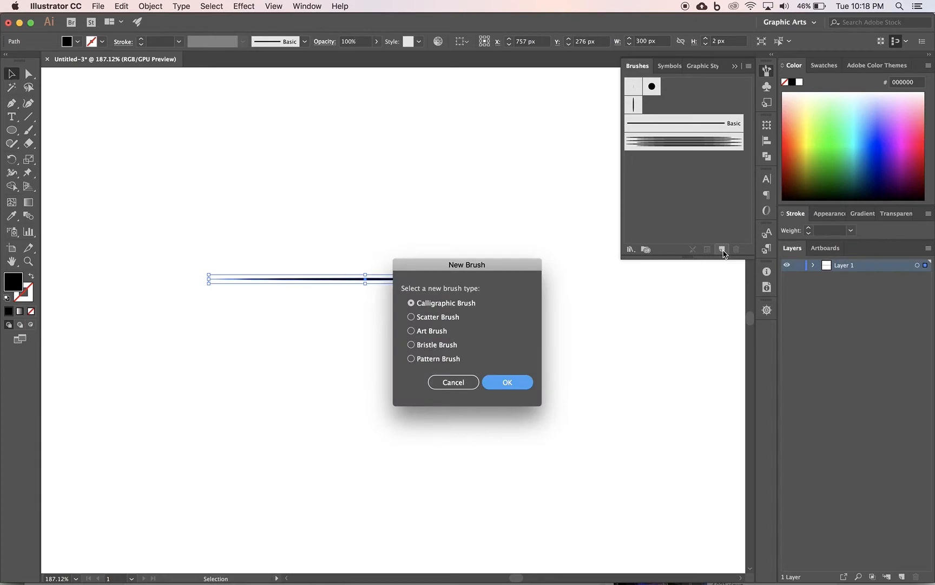
click(439, 332)
click(503, 382)
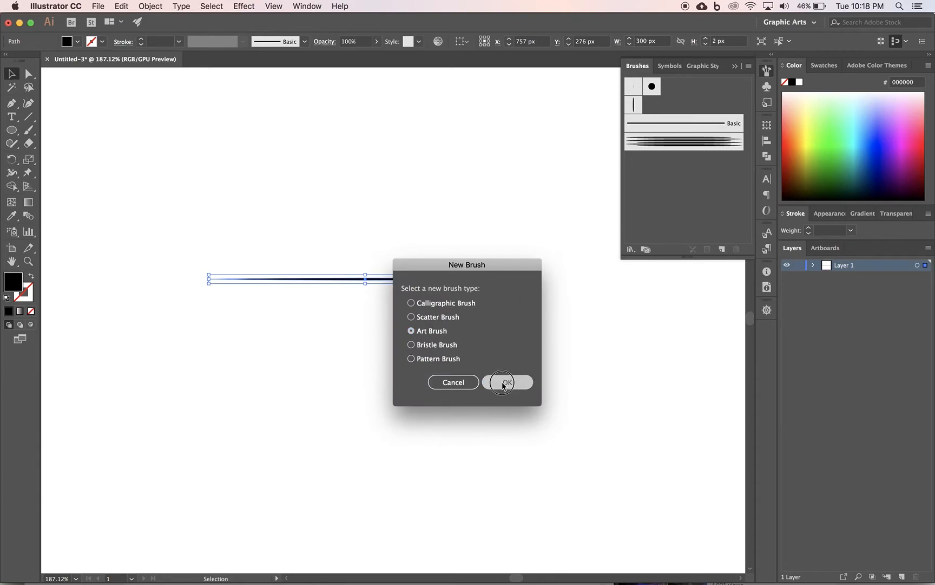
Step: Name the new art brush Tapered Art Brush 1 and copy that name
click(330, 152)
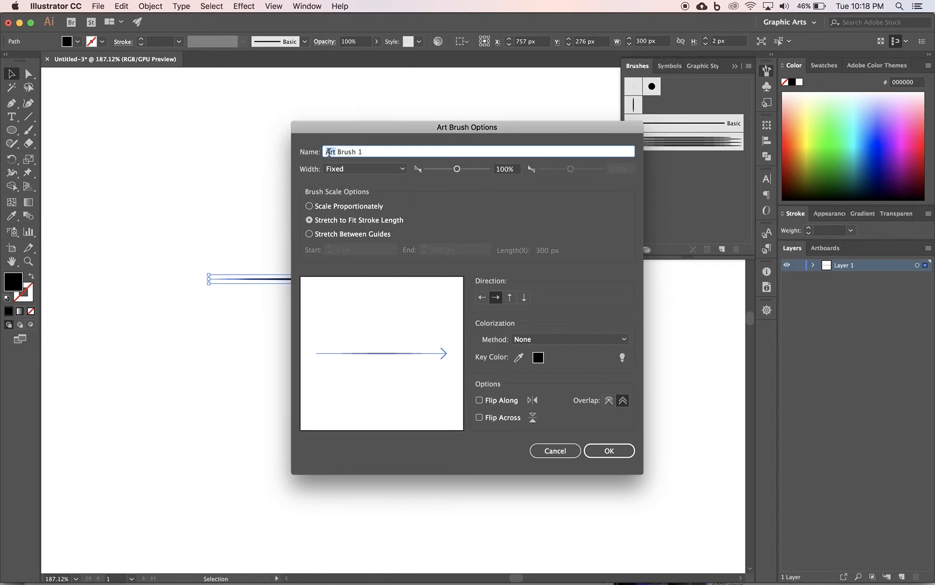
text(Tapered Art)
drag(402, 153, 317, 147)
key(super+c)
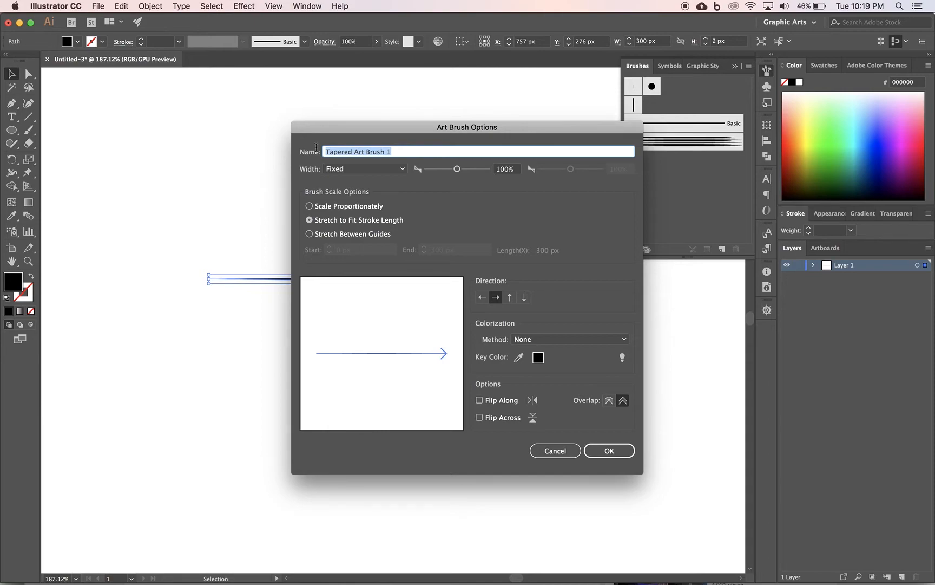
Step: Set the colorization method of Tapered Art Brush 1 to Tints and finish creating the brush
click(532, 341)
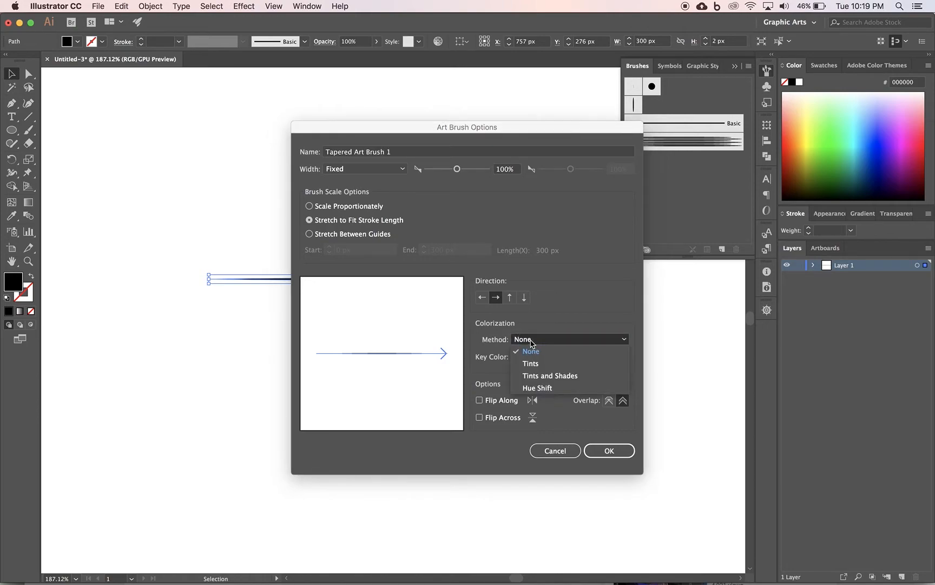
click(531, 365)
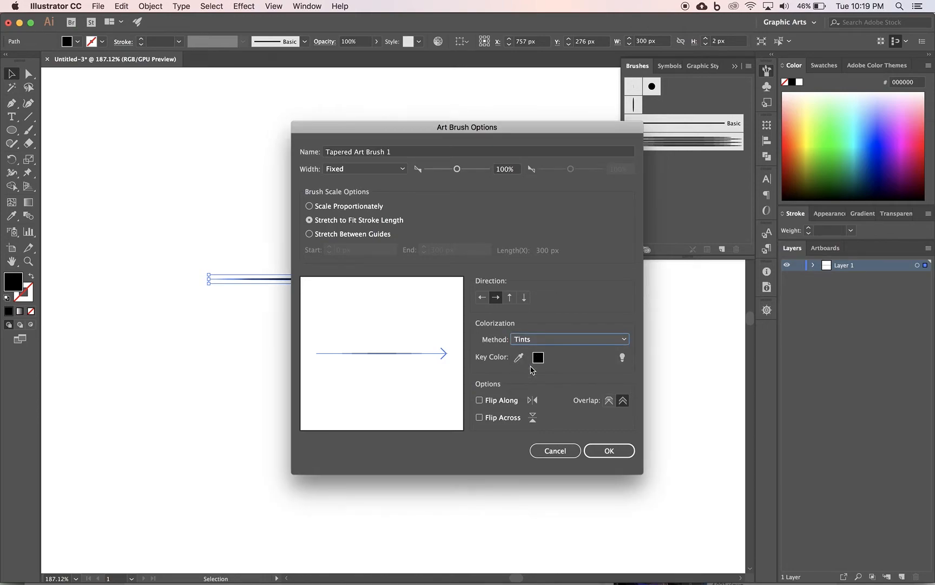
click(610, 450)
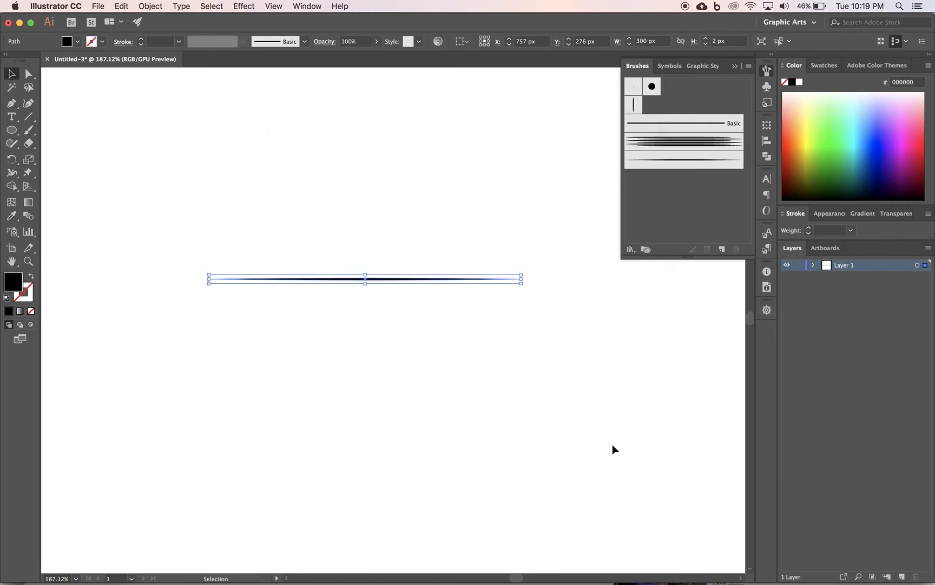
Step: Shift the two middle anchor points of the long tapered shape about 70 px toward its left tip
click(29, 76)
click(360, 263)
drag(360, 263, 372, 295)
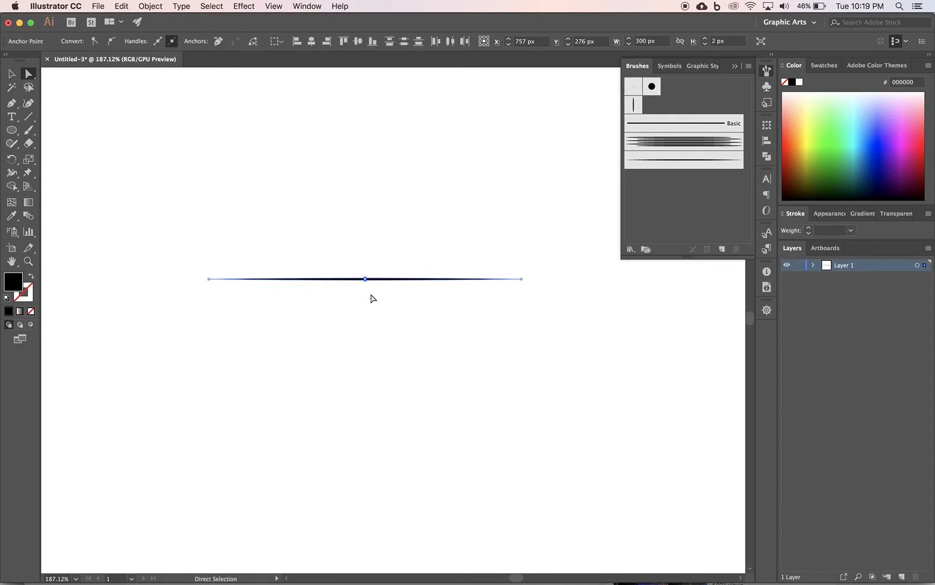
key(shift)
key(shift+Left)
key(shift+Left)
key(shift+Left)
key(shift+Left)
key(shift+Left)
key(shift+Left)
key(shift+Left)
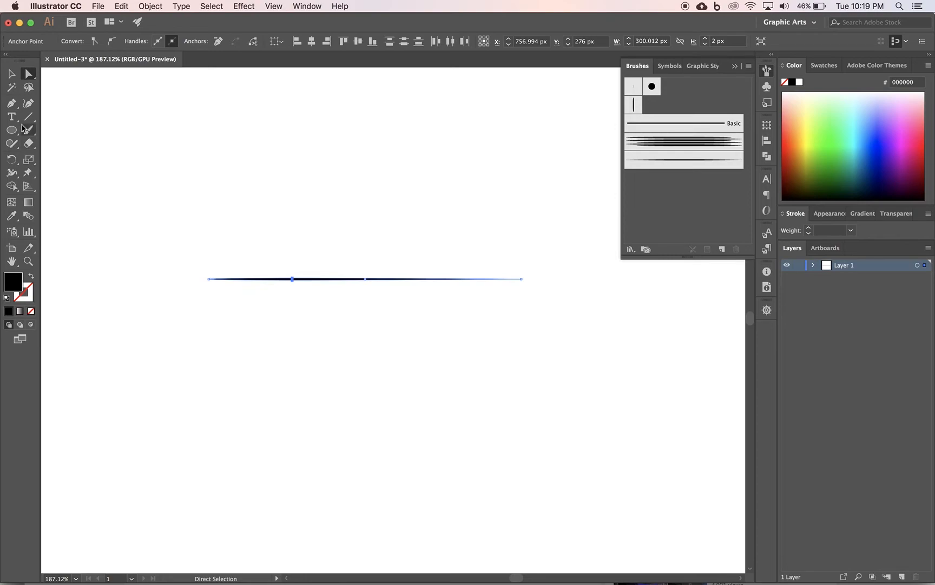
Step: Start a new art brush from the whole off-centre tapered shape
click(10, 75)
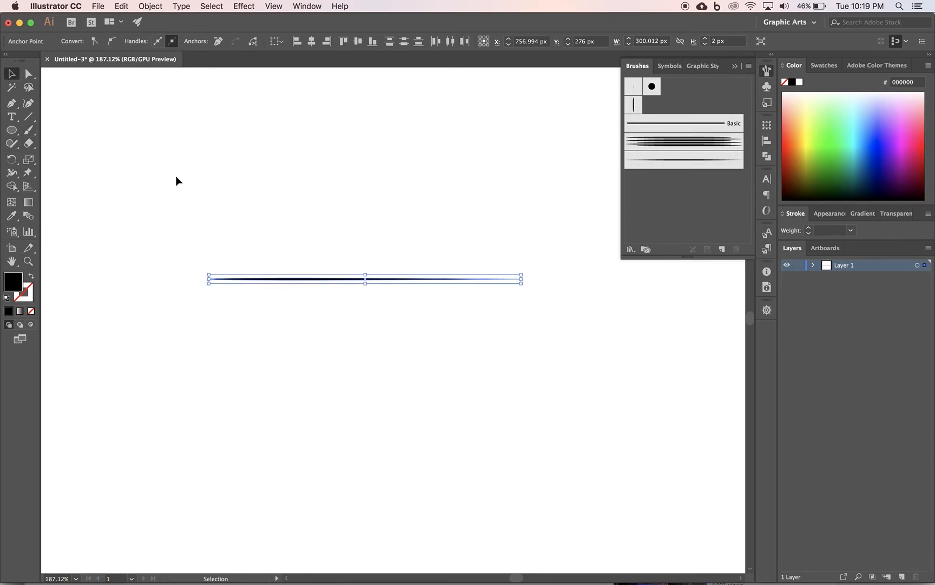
click(323, 279)
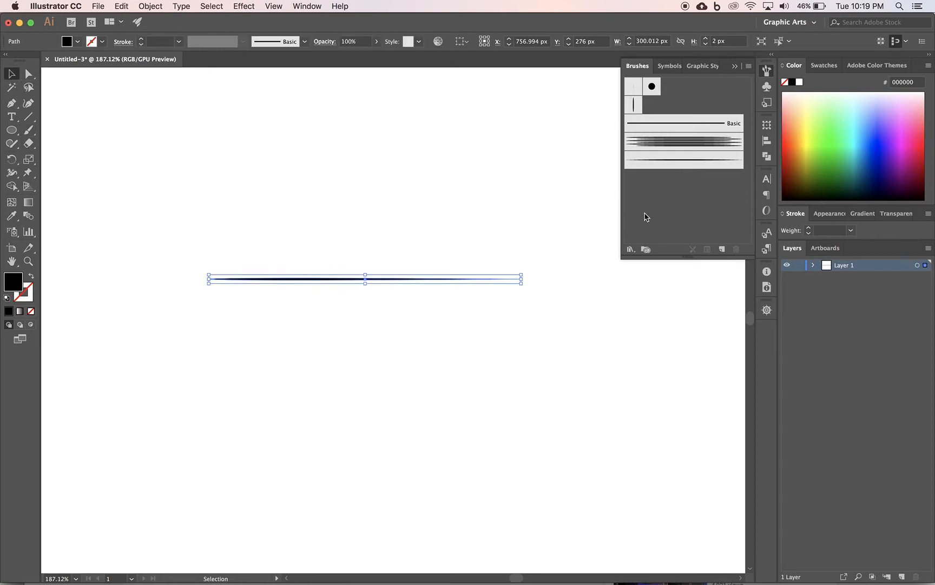
click(722, 249)
click(430, 333)
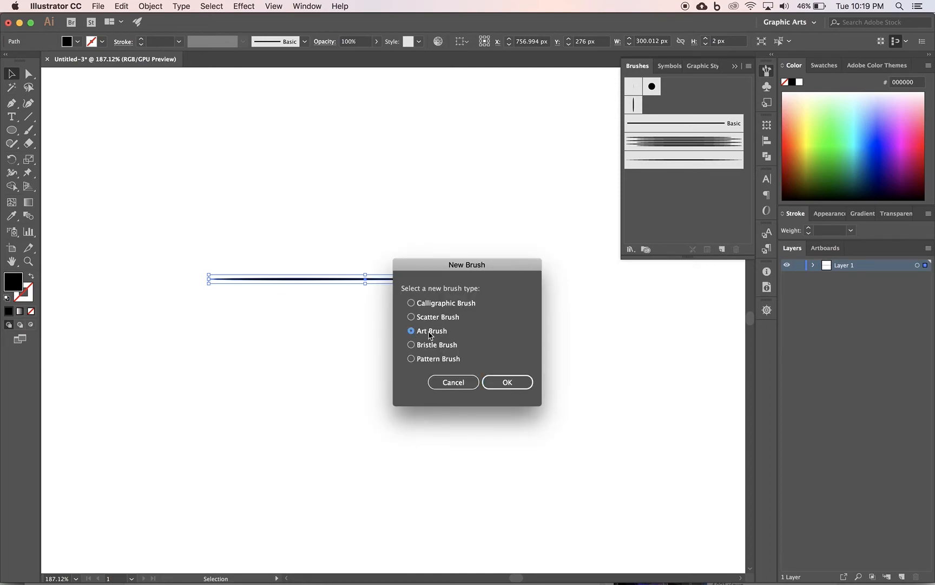
click(509, 383)
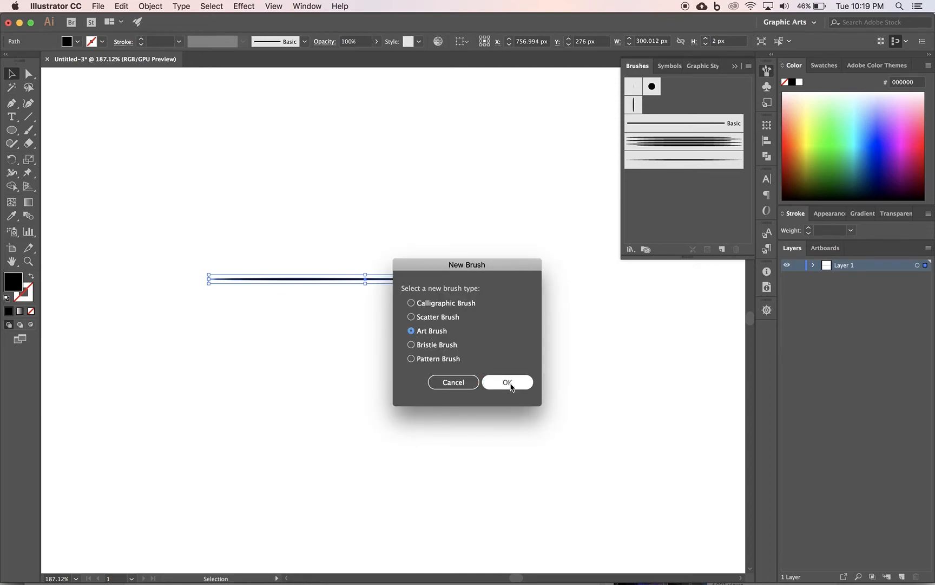
click(510, 385)
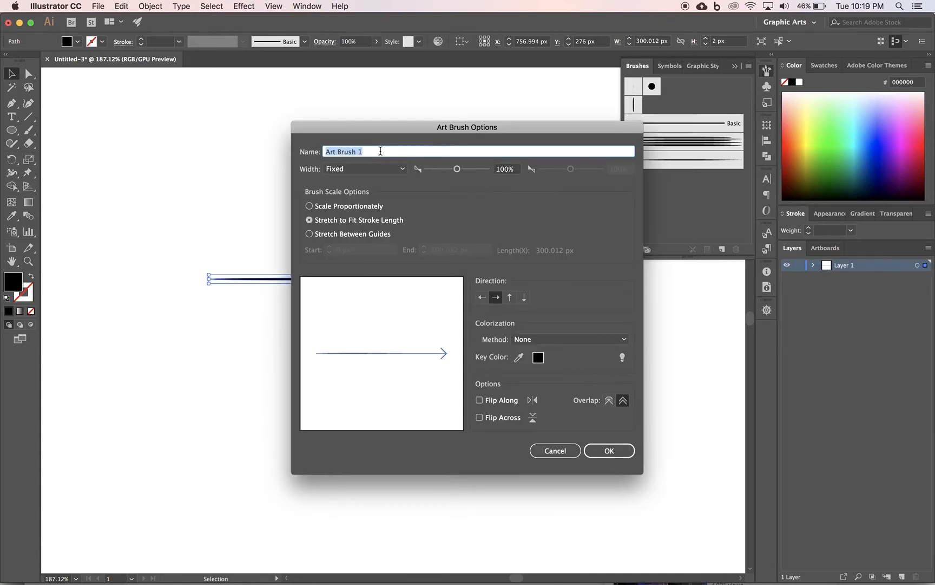
Step: Create the art brush with the name Tapered Art Brush 2 and the Tints colorization method
key(super+v)
text(2)
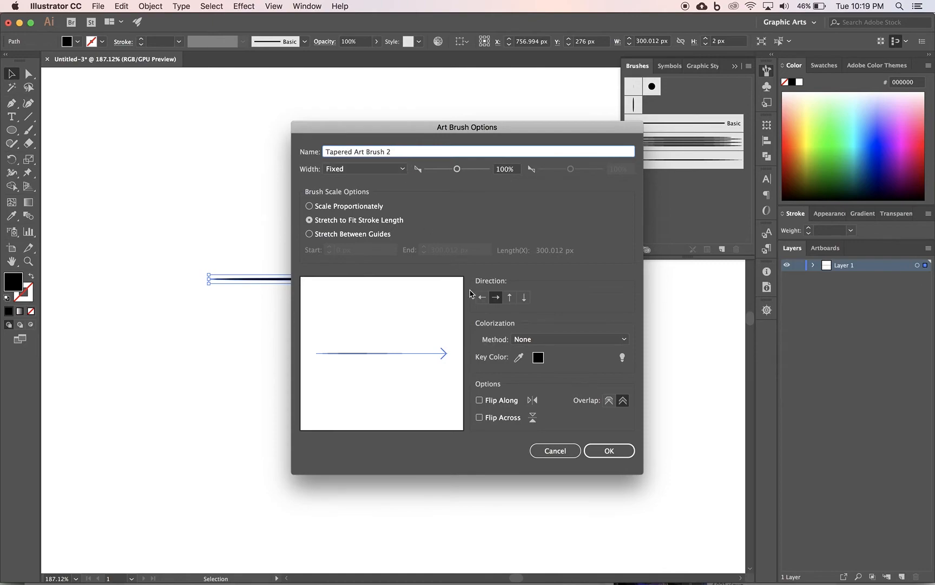
click(607, 342)
click(558, 365)
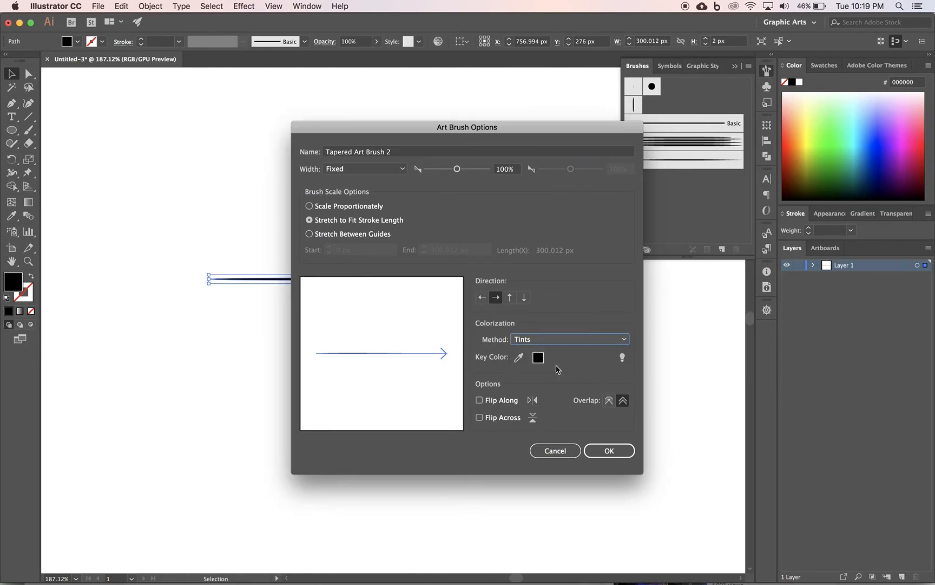
click(609, 454)
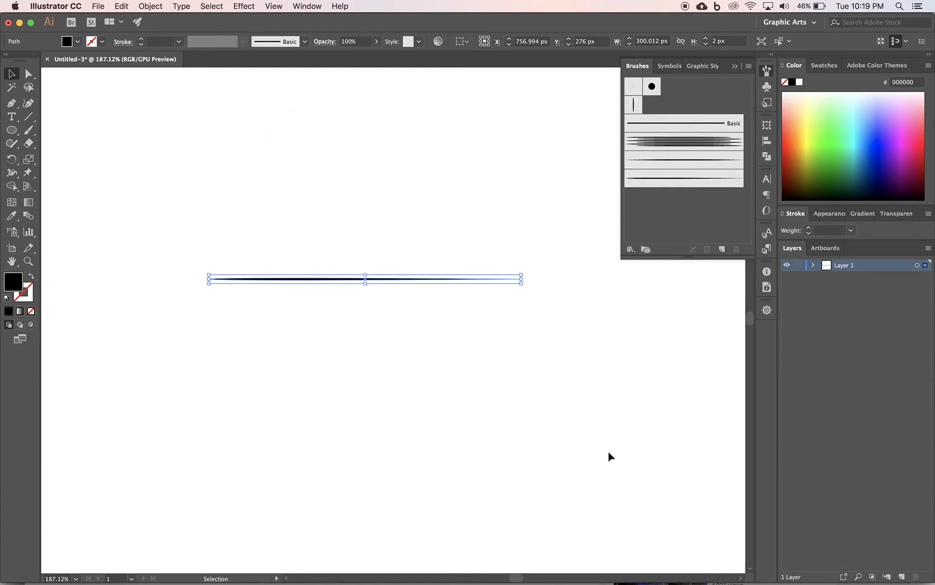
Step: Delete the tapered shape's left tip anchor point and join the two remaining left points into a closed blunt end
click(29, 75)
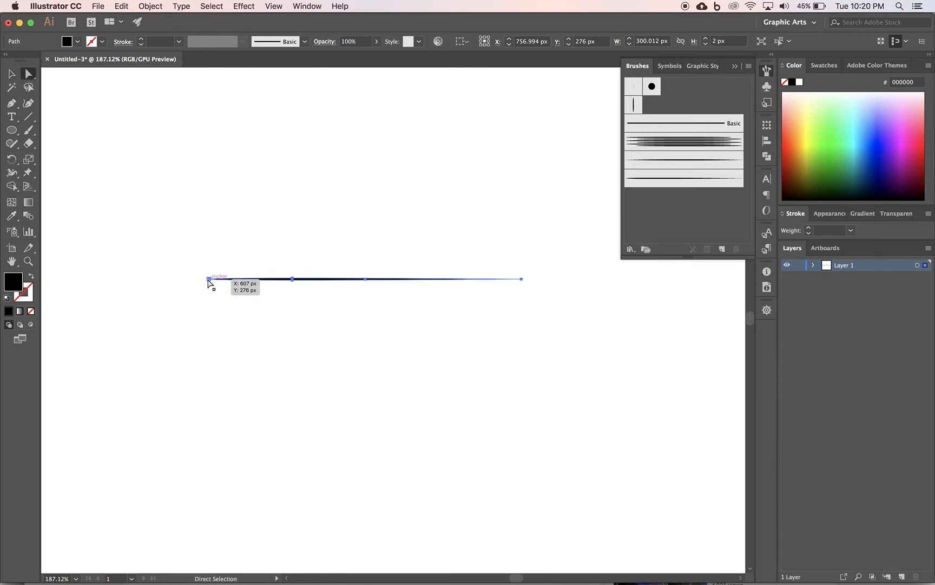
click(208, 278)
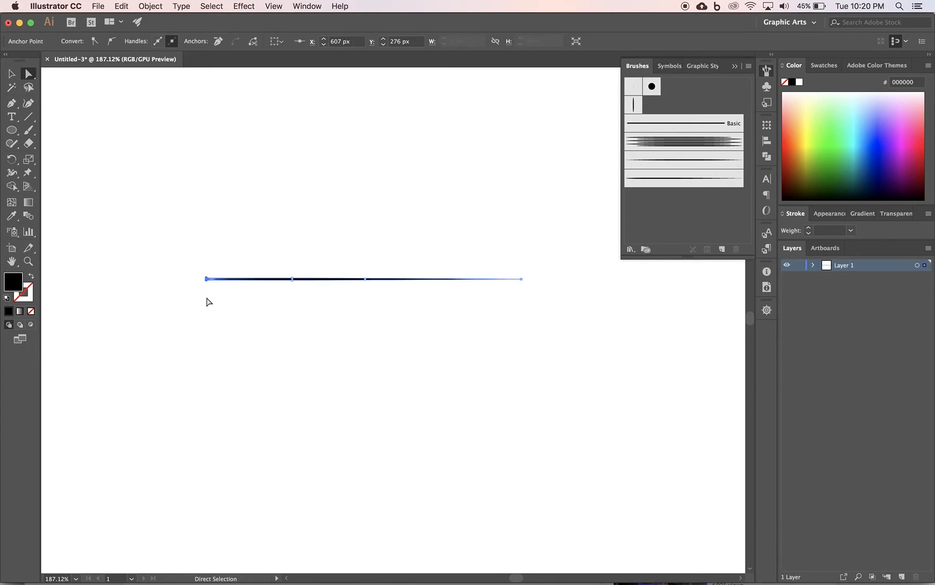
key(Delete)
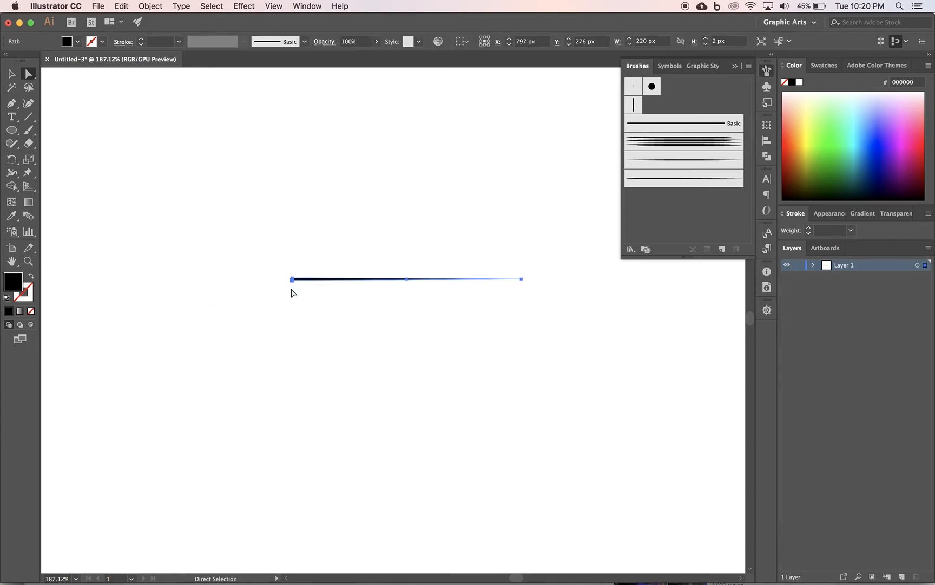
drag(283, 267, 298, 303)
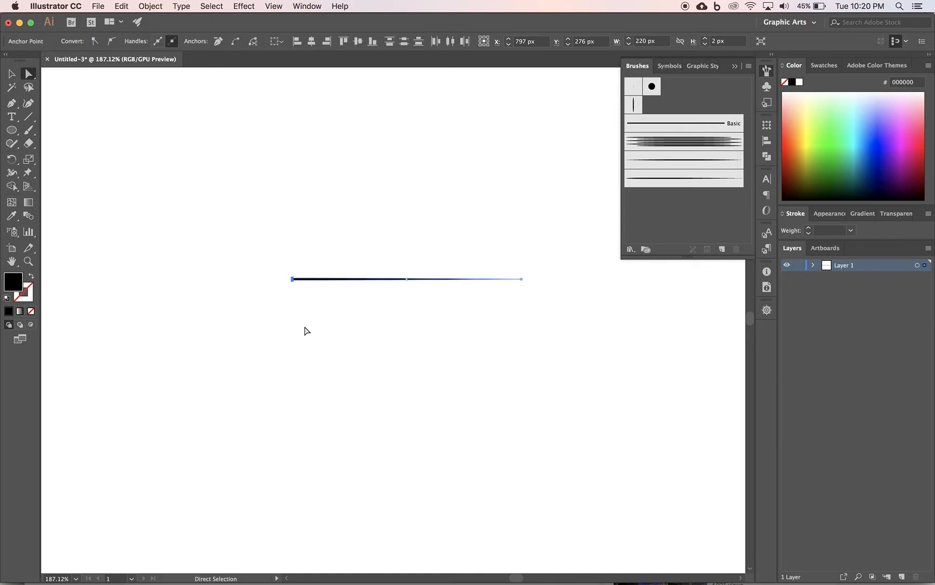
key(v)
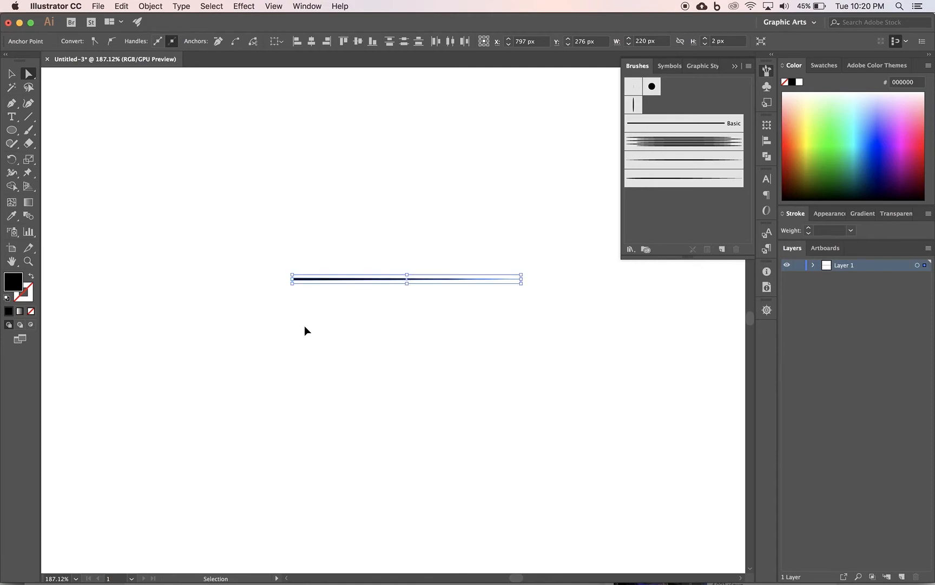
key(a)
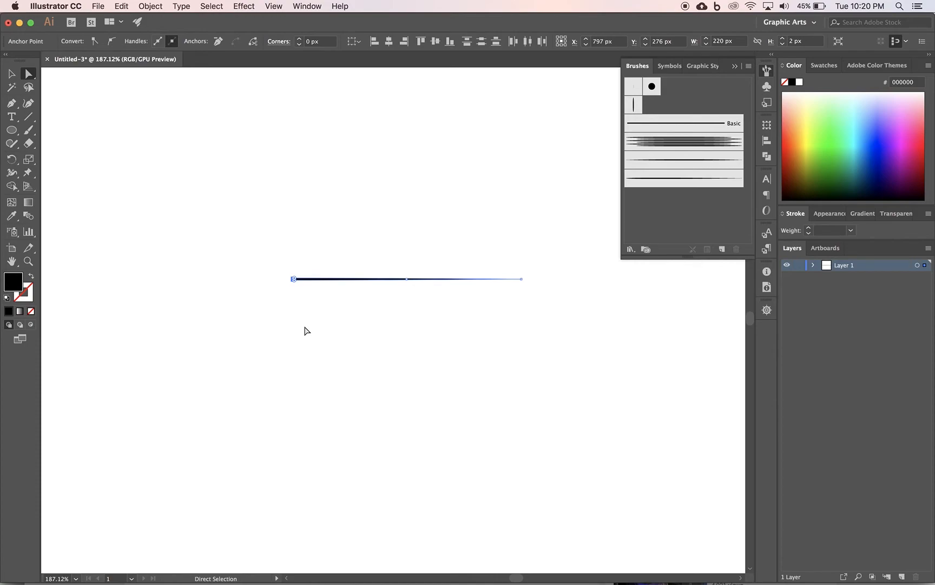
click(11, 74)
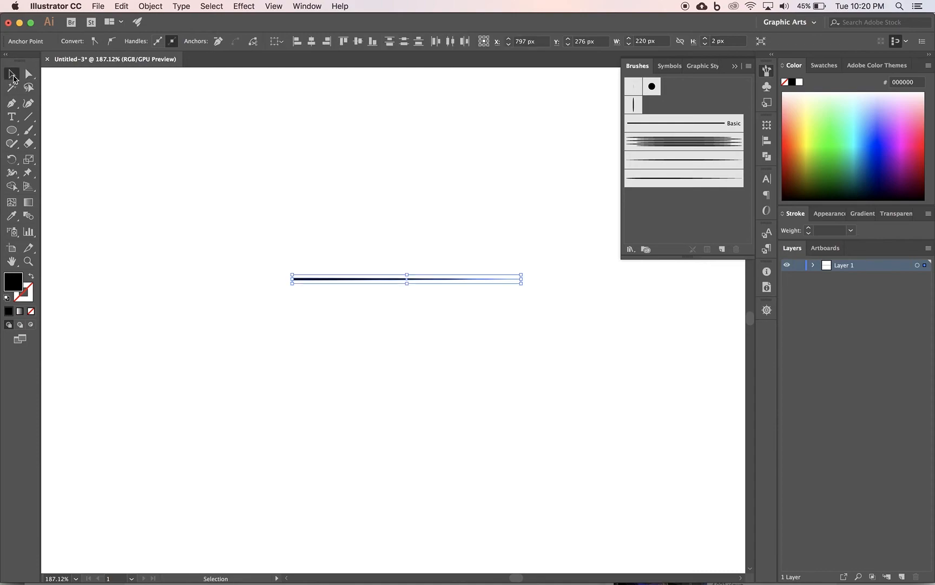
Step: Start a new art brush from the whole blunt-ended tapered shape
click(325, 280)
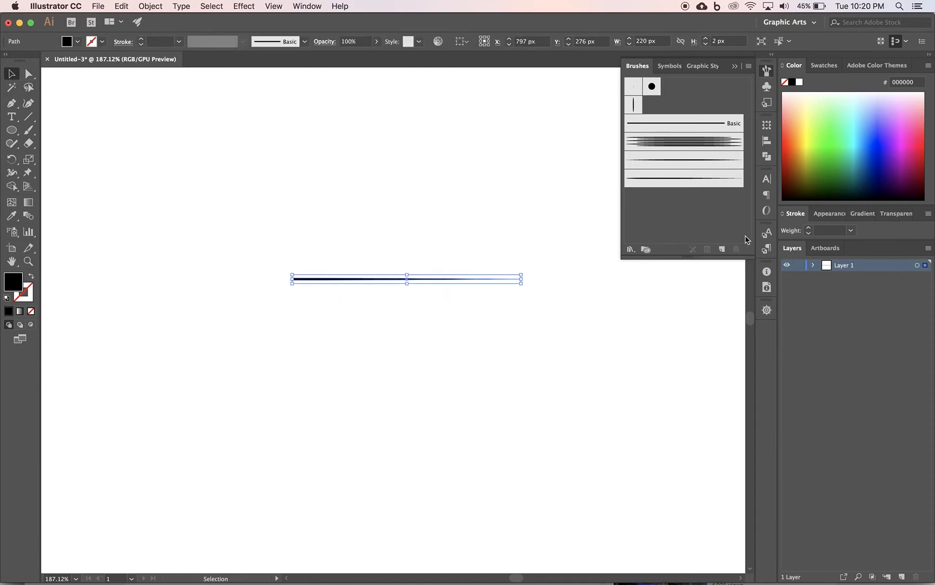
click(722, 249)
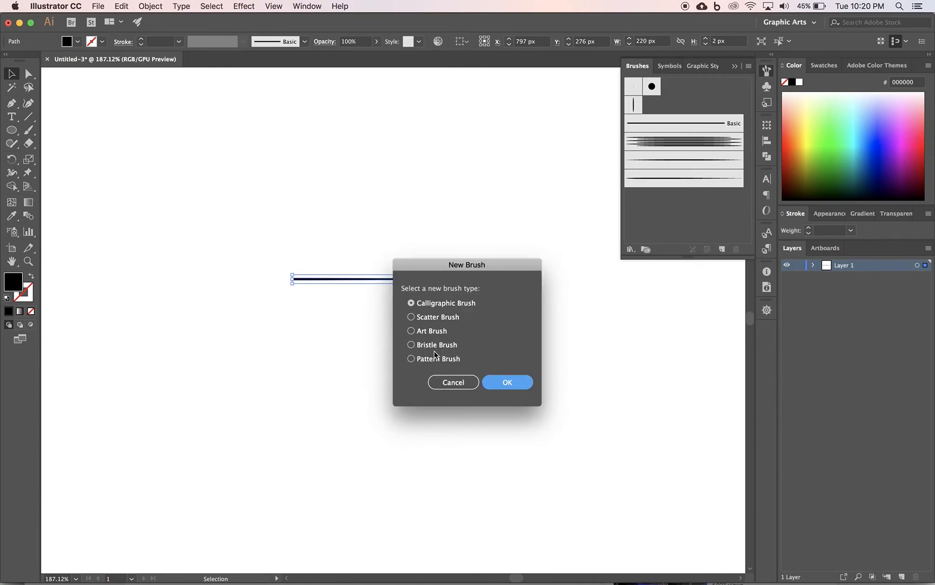
click(427, 331)
click(510, 383)
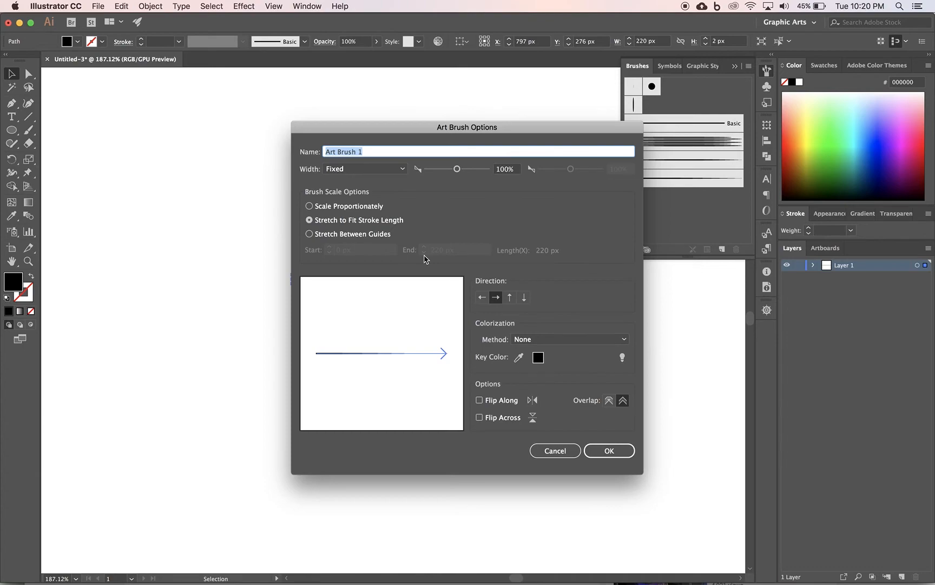
Step: Create the art brush with the name Tapered Art Brush 3 and the Tints colorization method
text(Tapered Art Brush 1)
key(BackSpace)
click(542, 339)
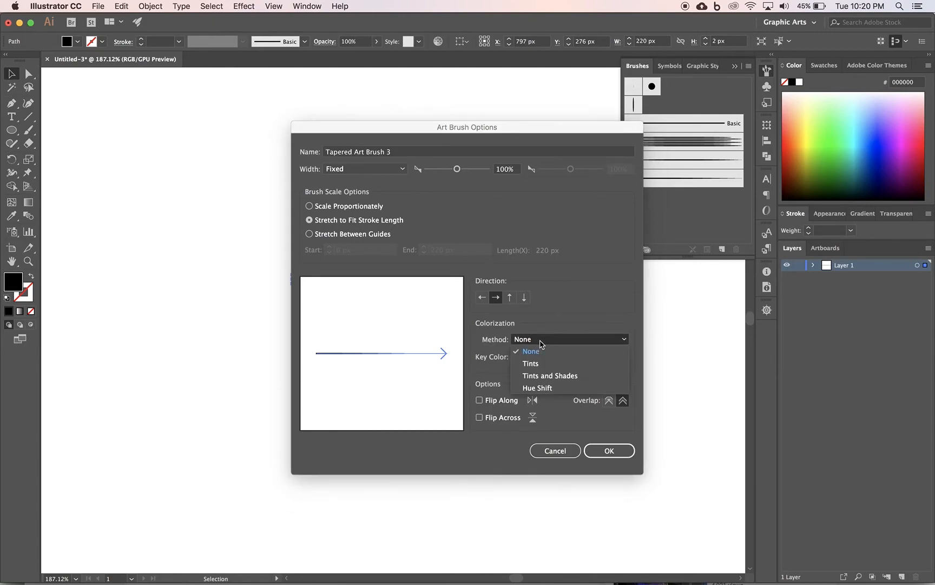
click(532, 363)
click(612, 450)
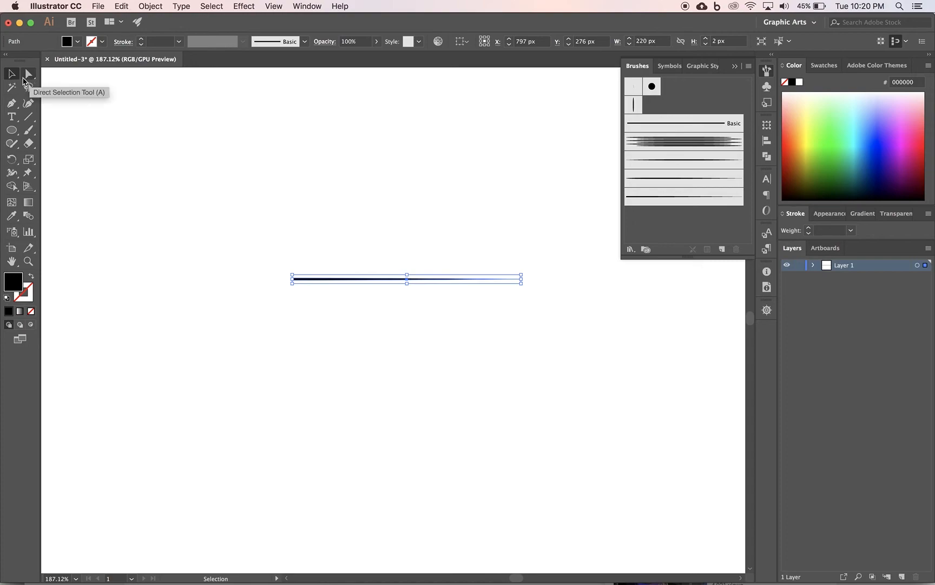
Step: Duplicate the blunt-ended strand from the same base, placing the copy's right tip slightly inward and higher at about X 887 px, Y 271 px
click(318, 279)
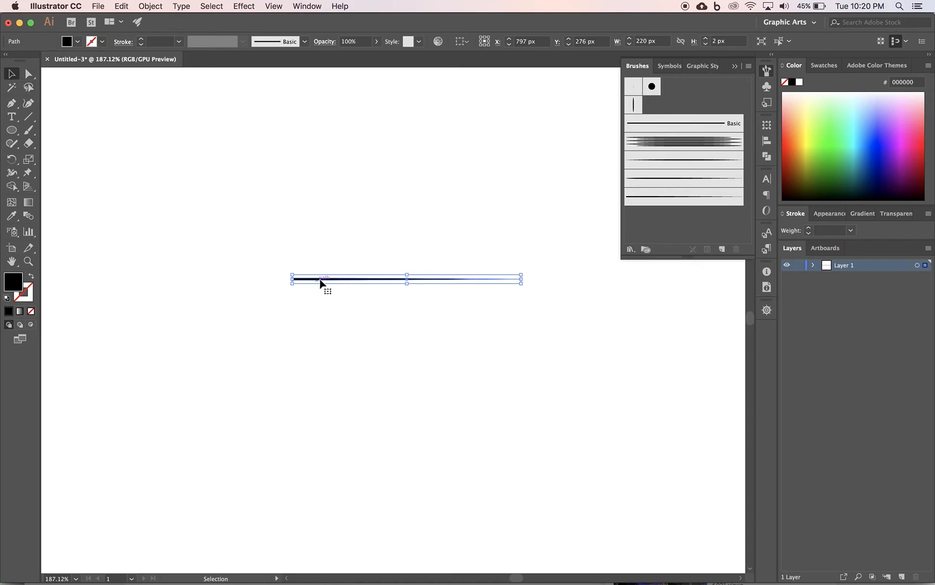
key(a)
key(v)
key(a)
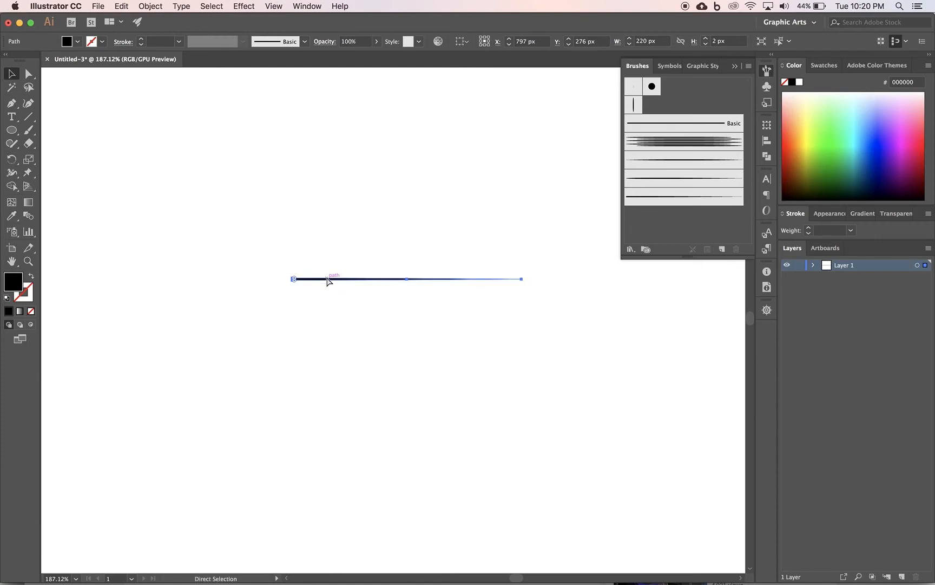
key(v)
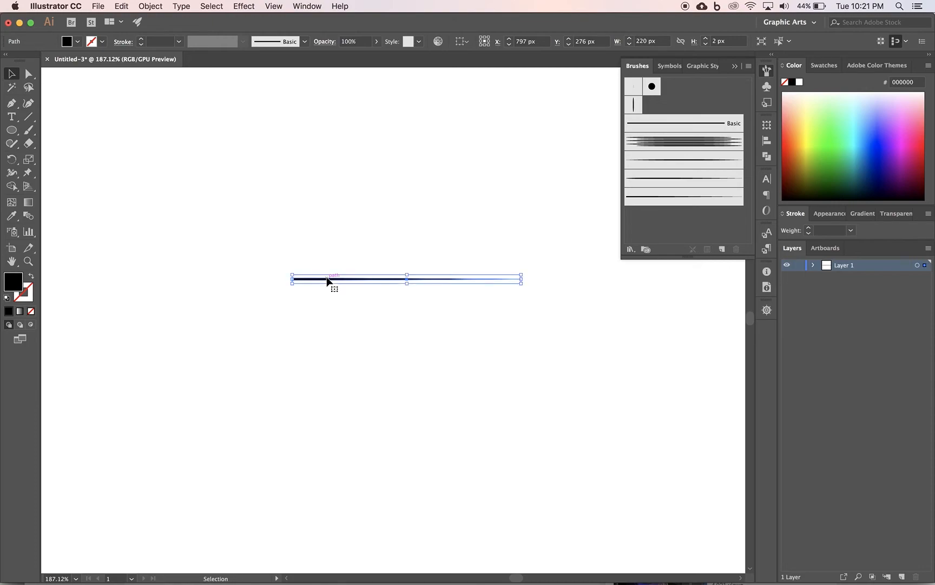
click(30, 74)
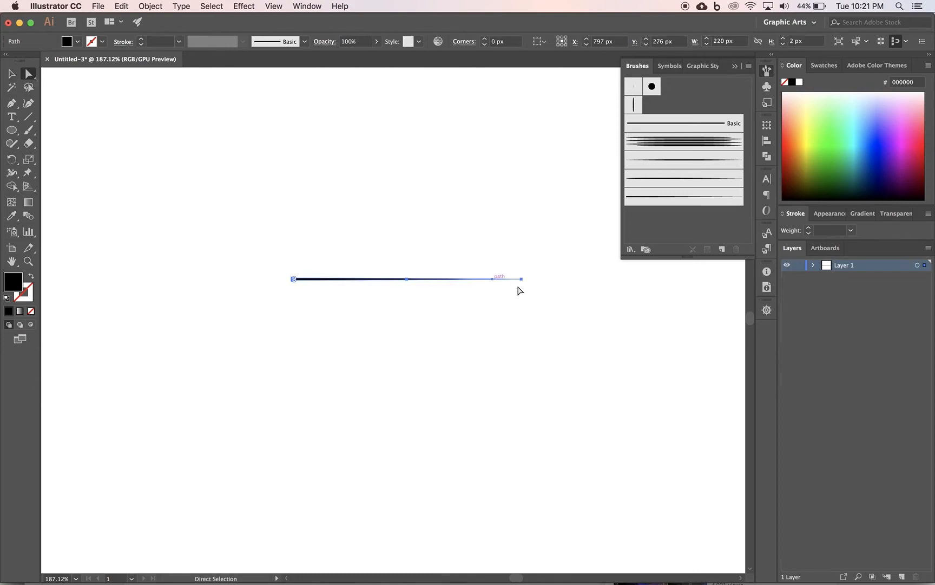
click(521, 280)
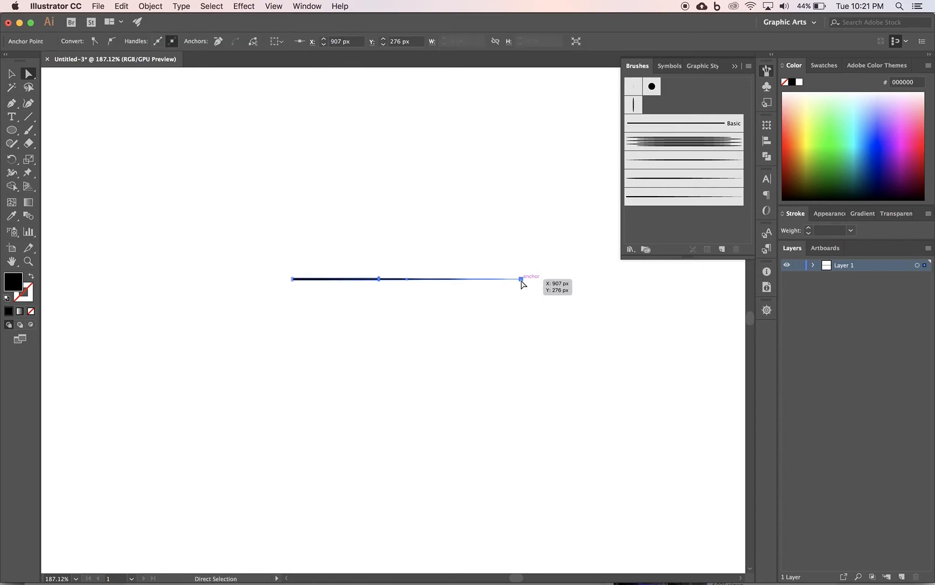
click(521, 280)
drag(522, 280, 500, 275)
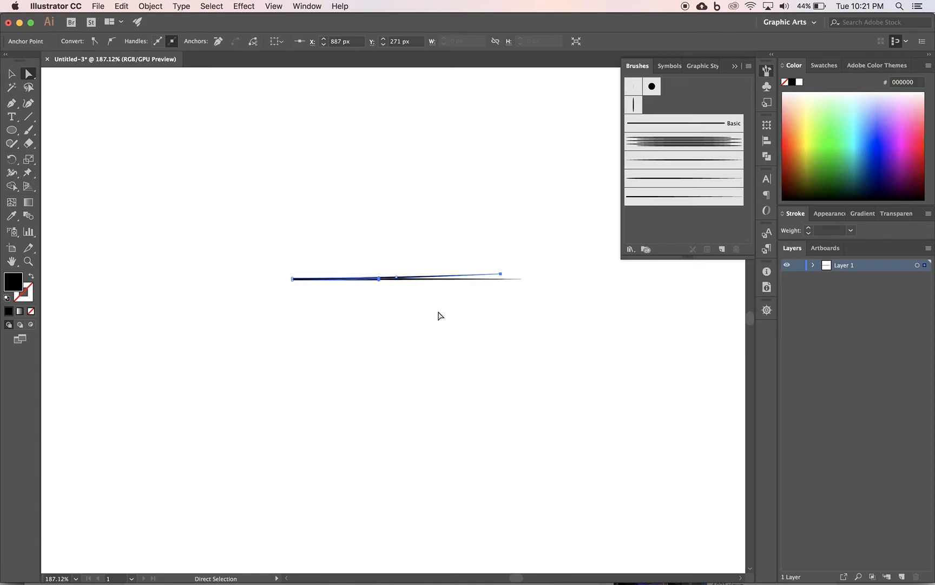
Step: Duplicate the raised strand from the same base, placing the new copy's tip at about X 866 px, Y 269 px
key(v)
key(a)
key(v)
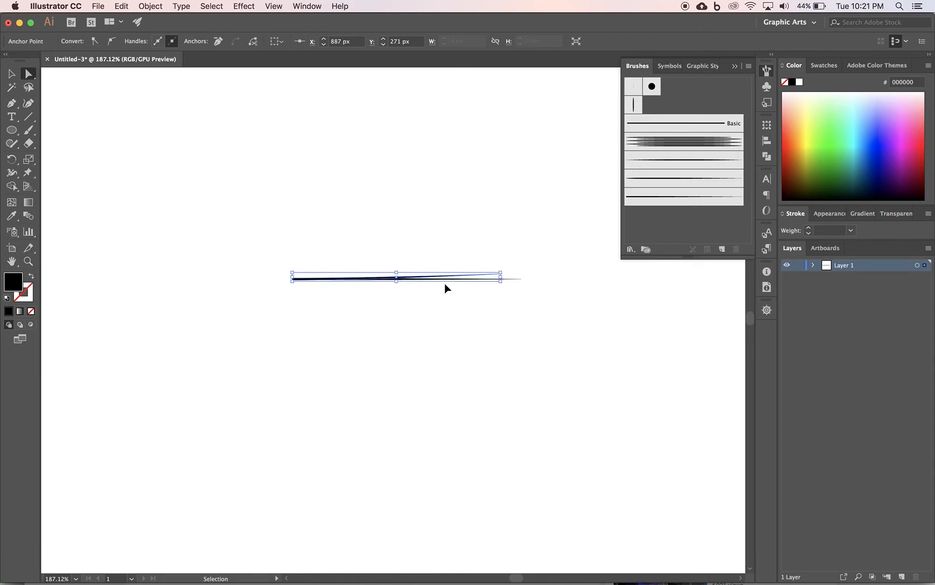
key(a)
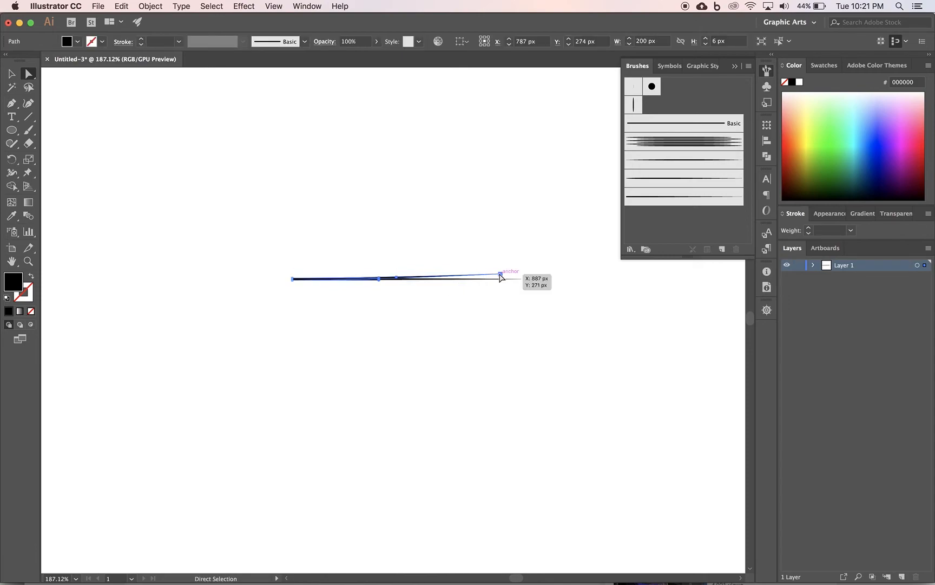
click(500, 274)
drag(500, 274, 480, 276)
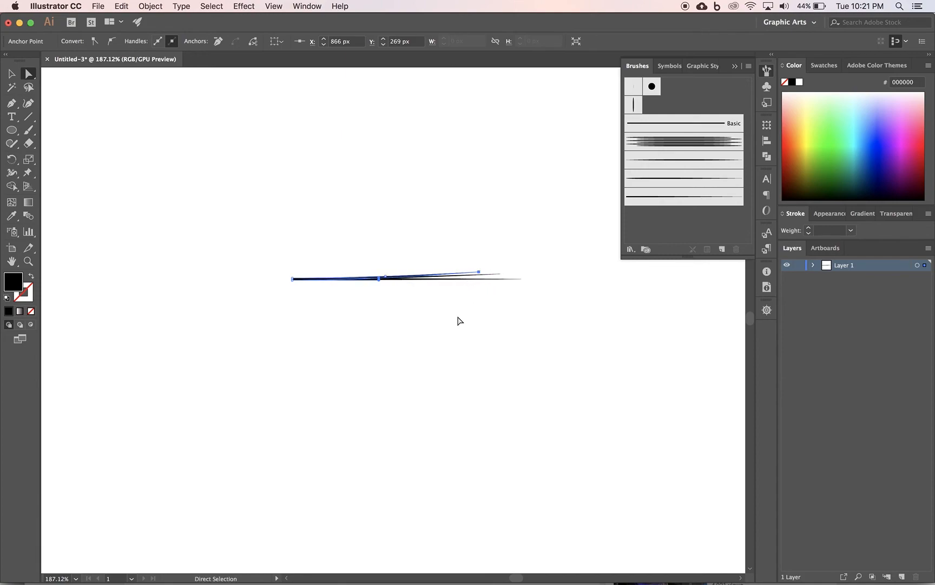
Step: Duplicate the straight strand twice from the same base, placing one tip 20 px inward and 5 px lower, the other at about X 866 px, Y 287 px
click(495, 278)
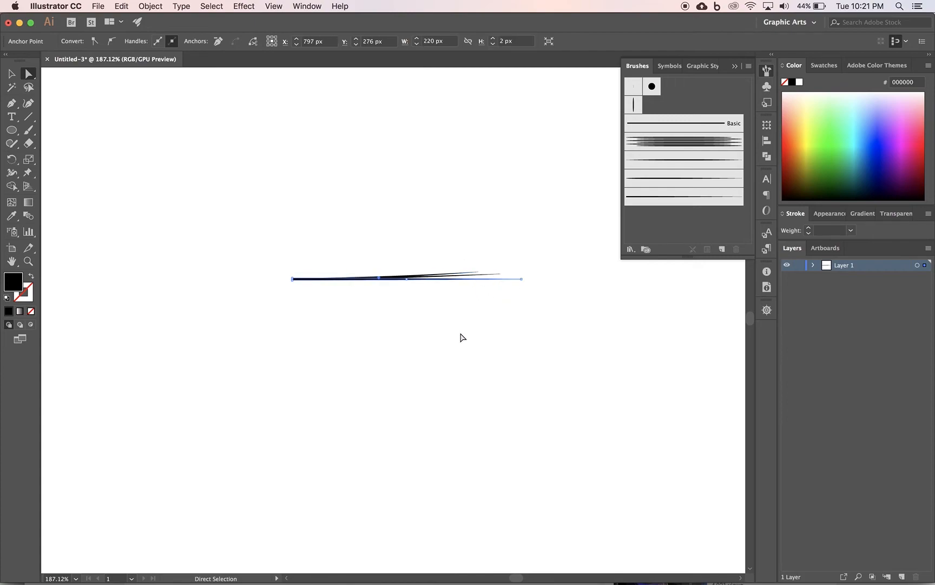
key(super)
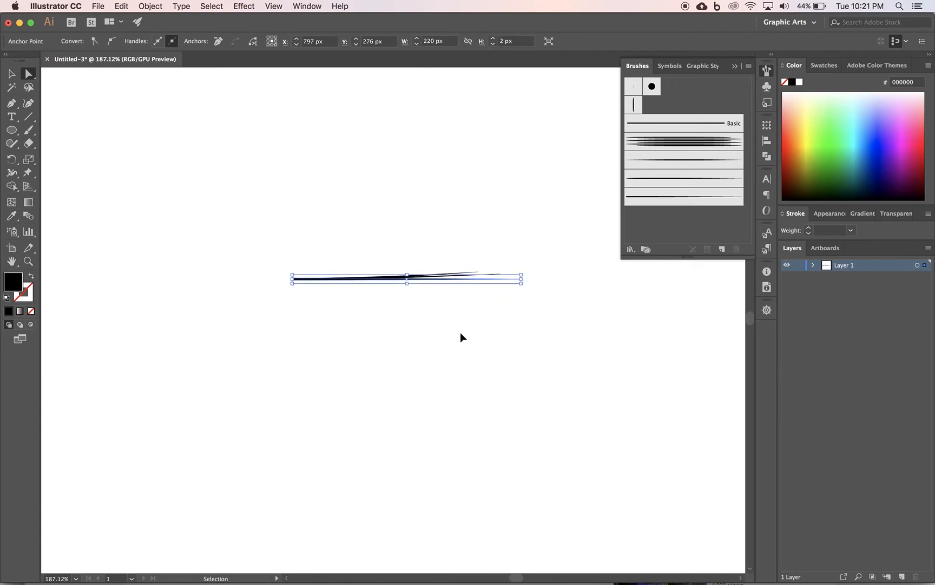
key(super)
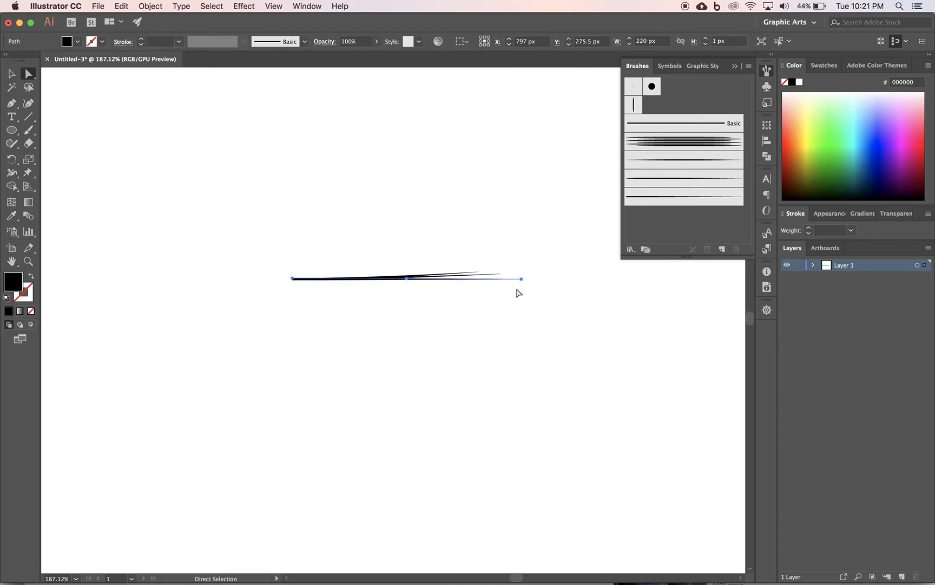
click(521, 279)
drag(523, 282, 501, 285)
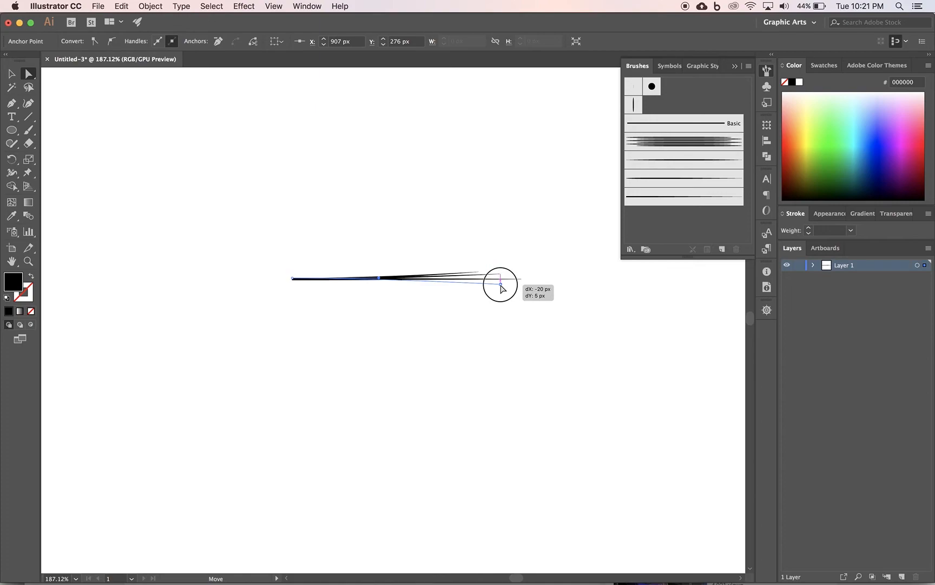
drag(500, 285, 500, 284)
key(super)
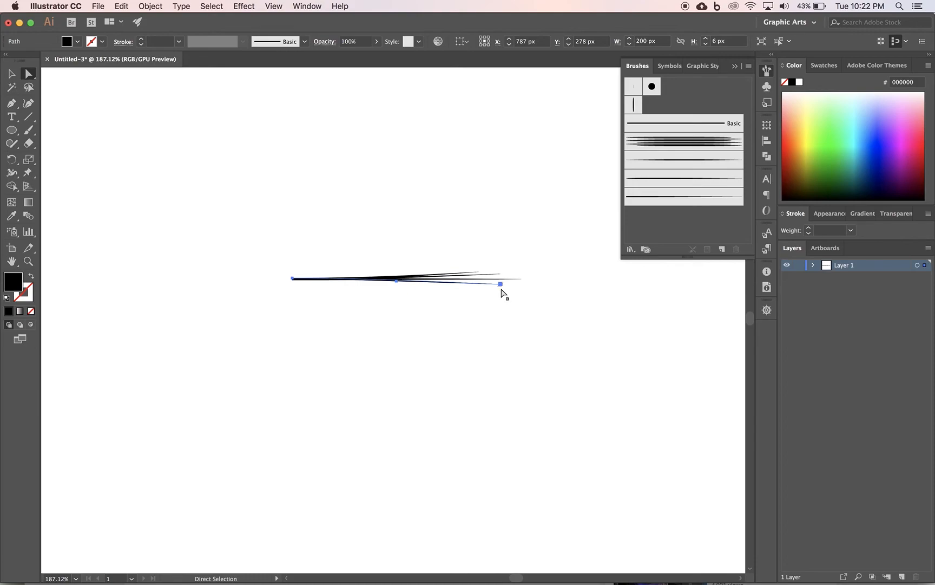
drag(501, 290, 478, 292)
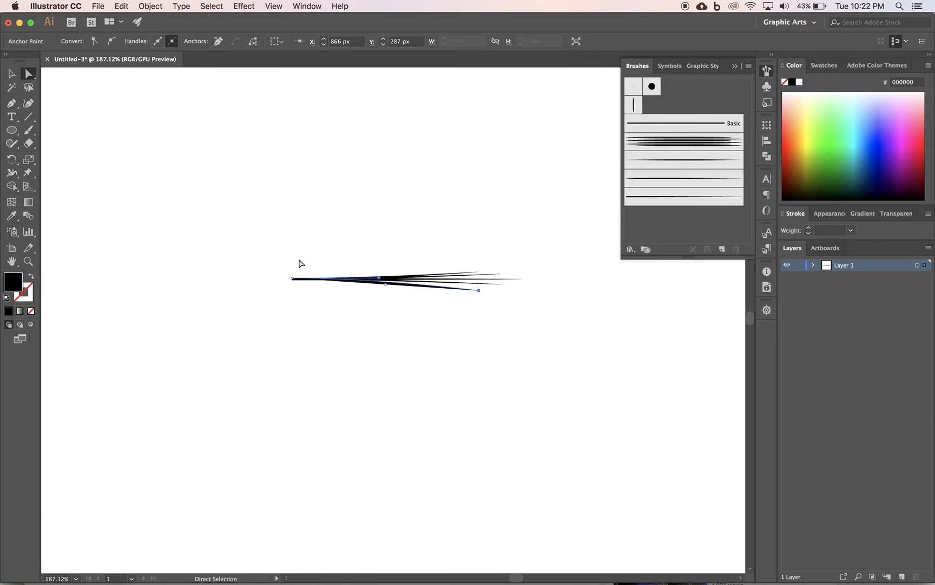
Step: Start a new art brush from all five fanned strands
click(12, 74)
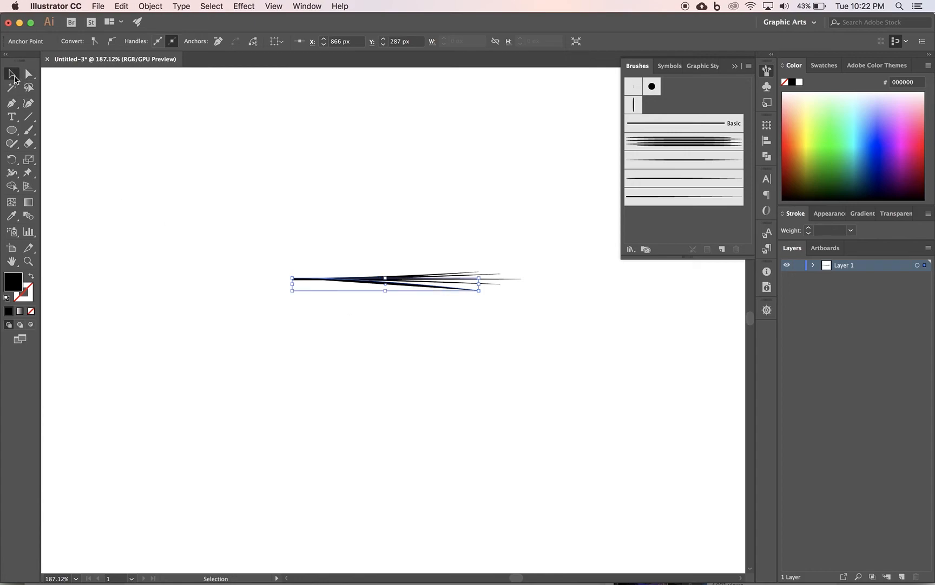
mouse_move(201, 182)
mouse_down()
mouse_move(301, 220)
mouse_move(497, 319)
mouse_move(526, 323)
mouse_up()
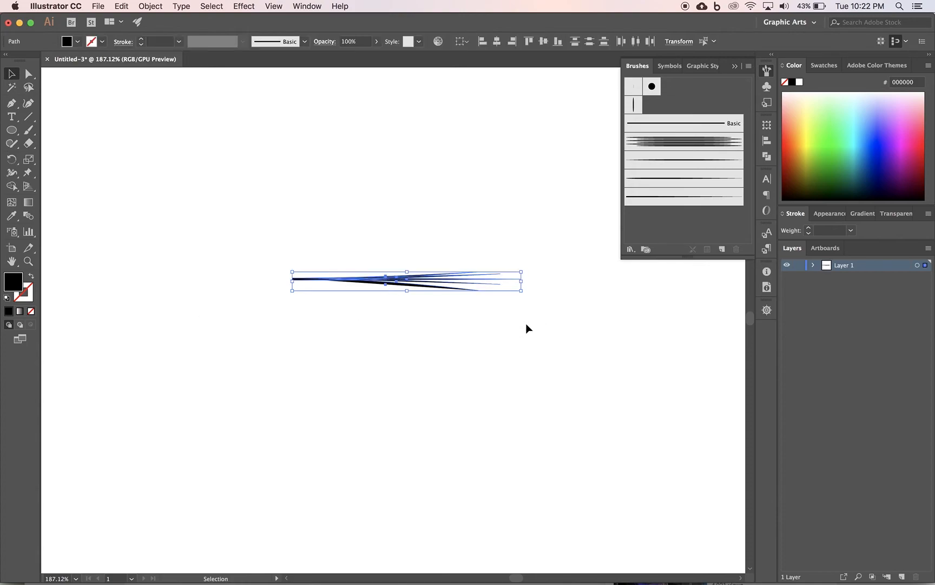
click(723, 250)
click(426, 331)
click(493, 382)
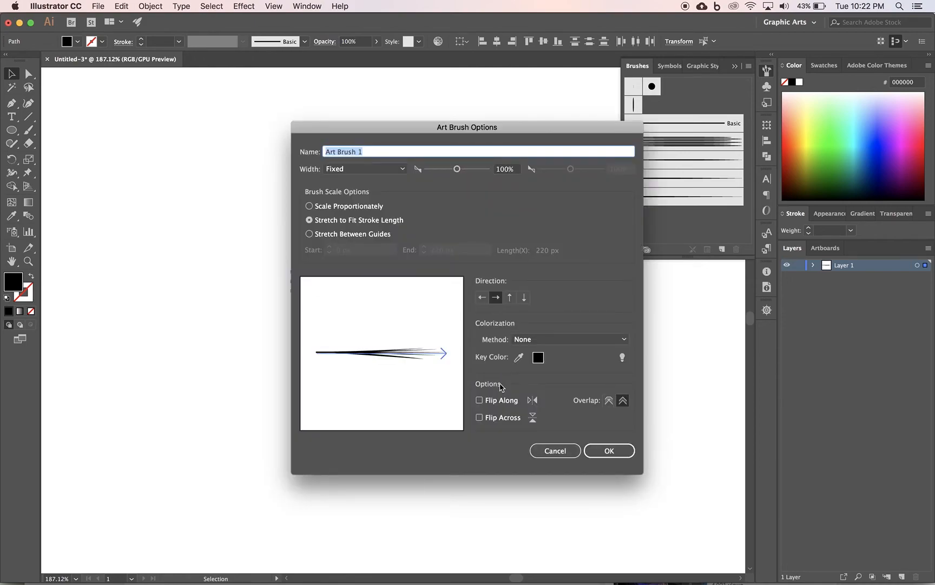
Step: Create the art brush with the name Hair Brush 3 and the Tints colorization method
click(331, 151)
double_click(331, 151)
text(Hair)
double_click(383, 149)
text(3)
click(359, 152)
click(525, 341)
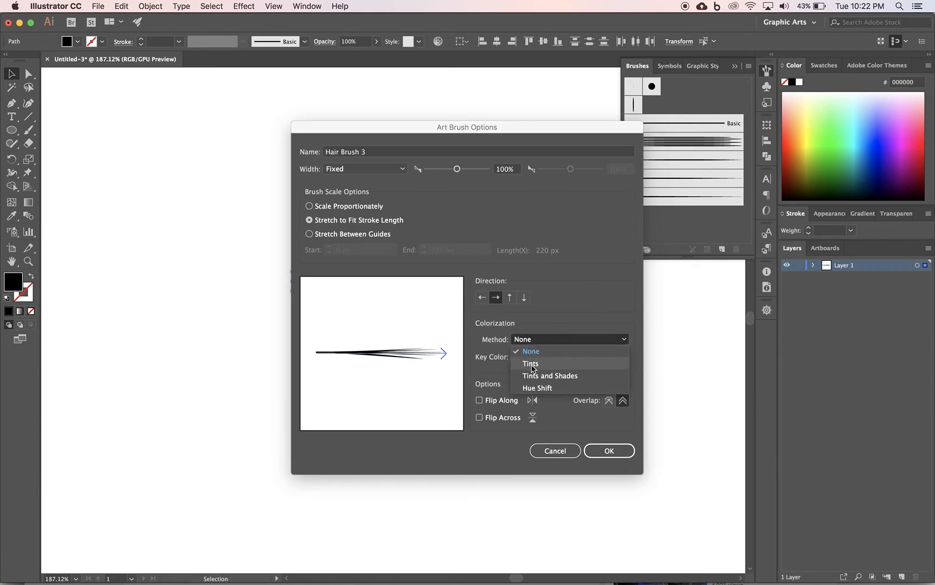
click(532, 366)
click(617, 455)
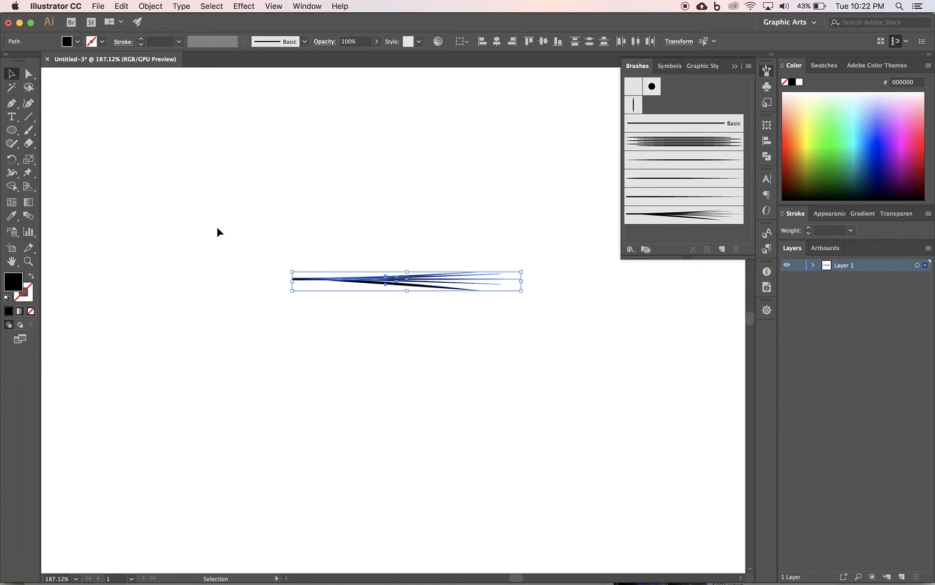
Step: Enlarge the whole fanned shape proportionally in both directions to about 531 px wide, and deselect it
drag(293, 285, 66, 280)
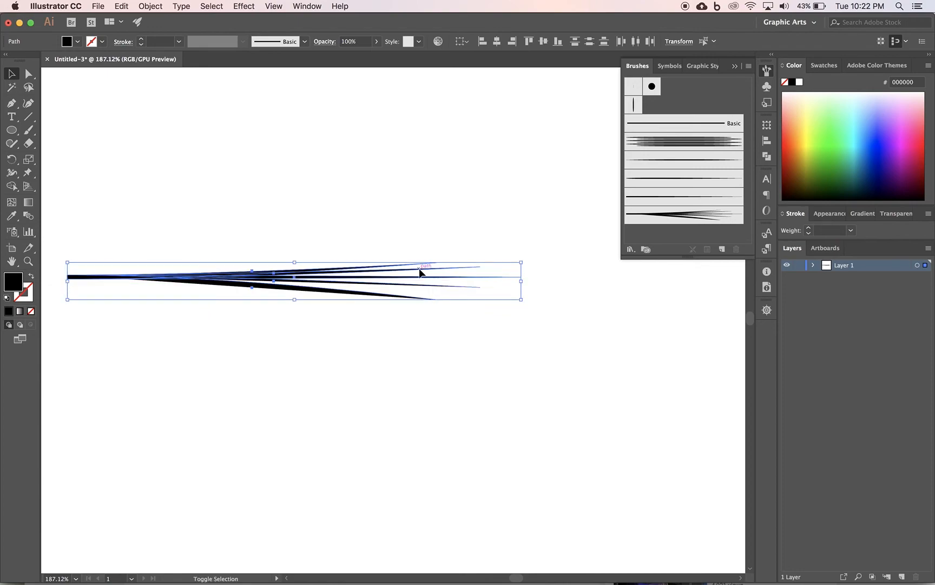
drag(523, 277, 620, 283)
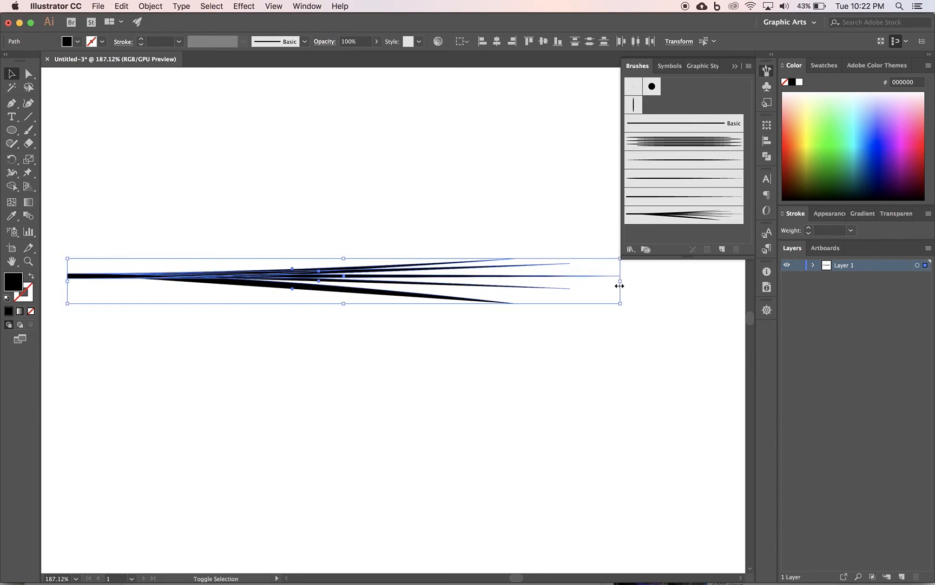
click(502, 336)
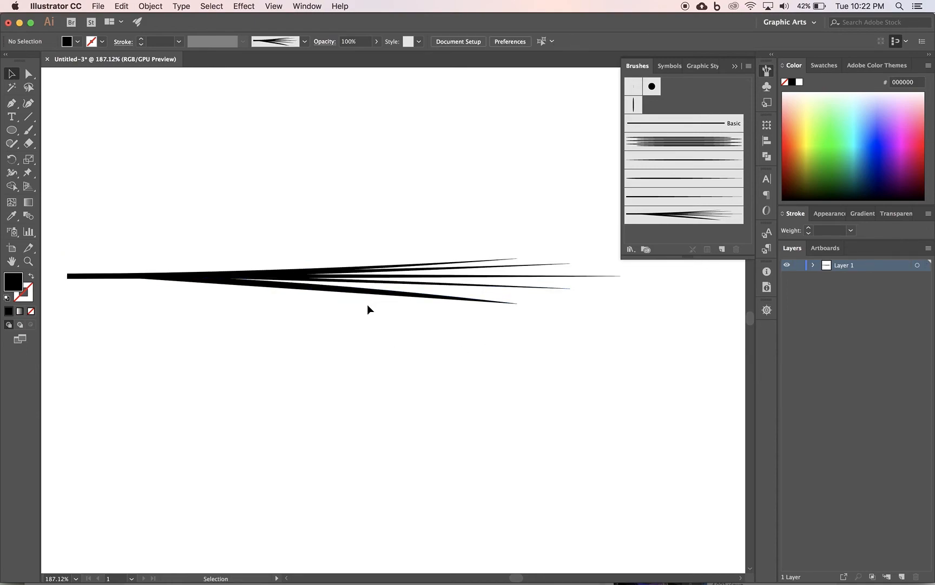
Step: Delete the four angled strands above and below, keeping only the straight central strand
click(343, 290)
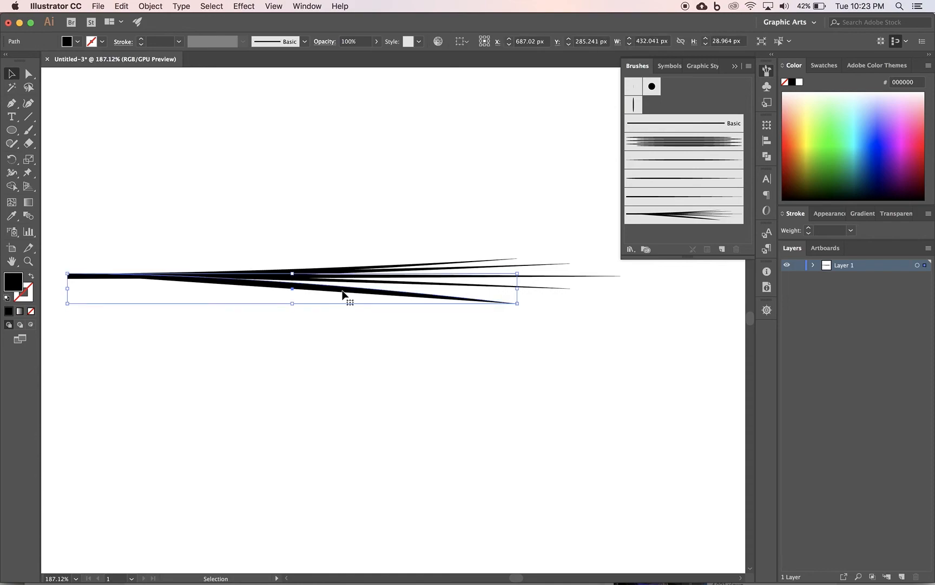
key(Delete)
click(346, 266)
key(Delete)
click(347, 270)
key(Delete)
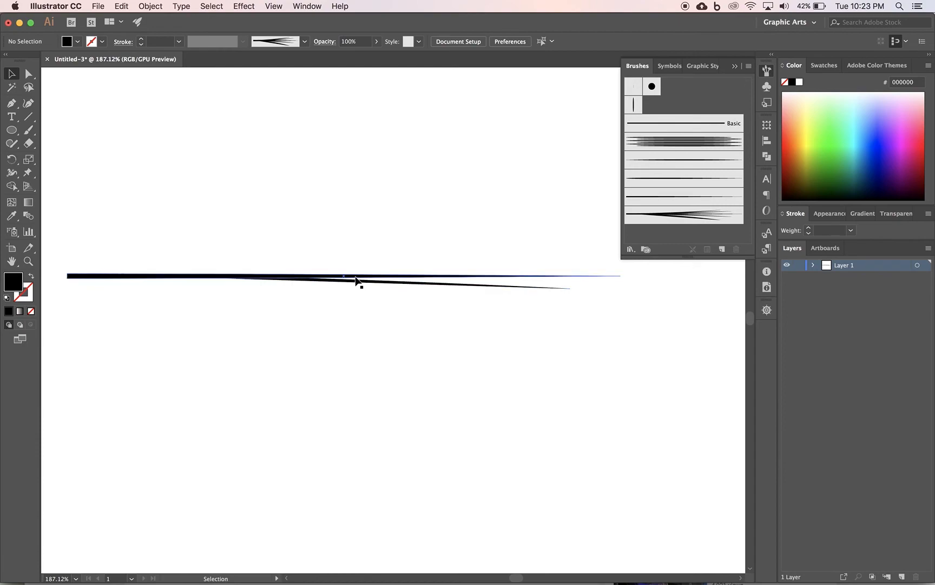
click(355, 285)
key(Delete)
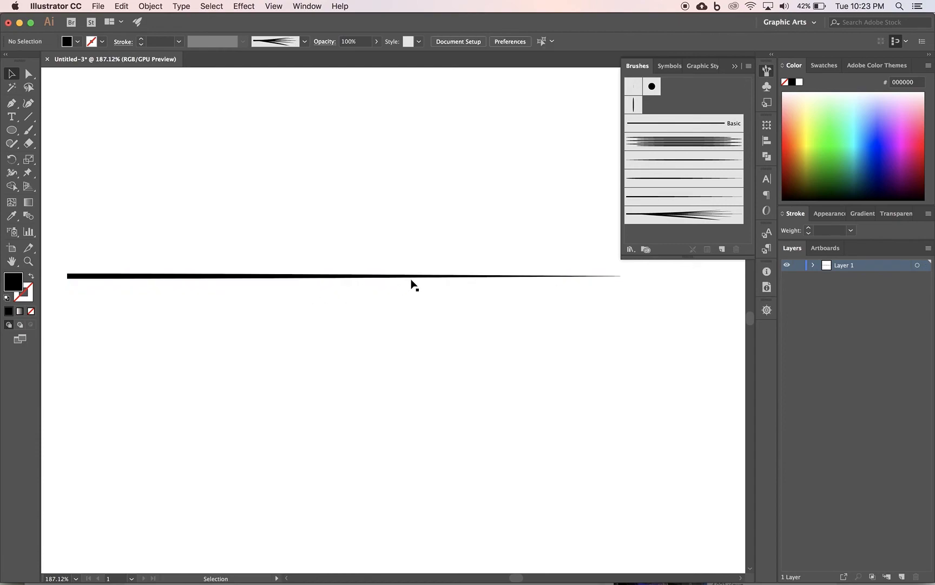
Step: Duplicate the enlarged straight strand from the same base, placing the copy's tip at about X 946 px, Y 266 px
click(211, 275)
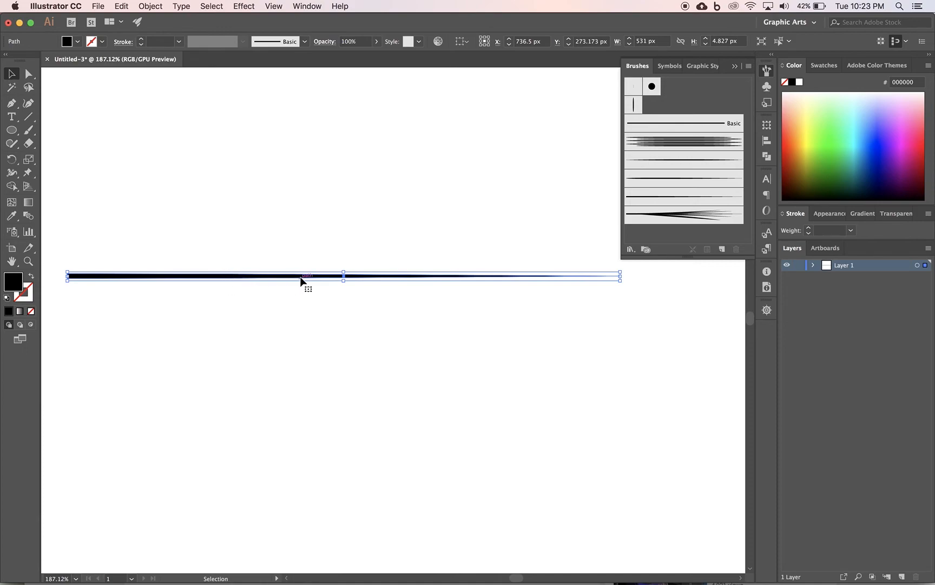
key(a)
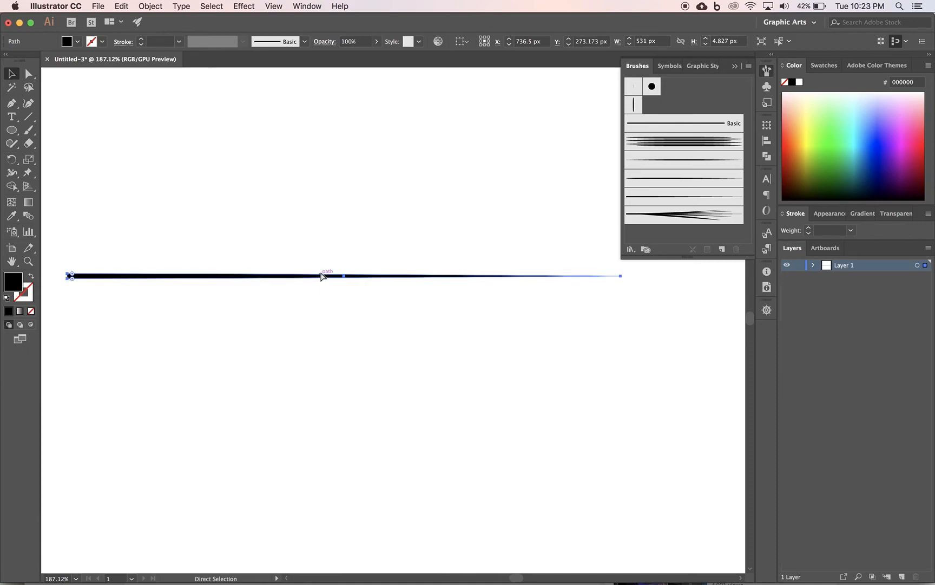
key(v)
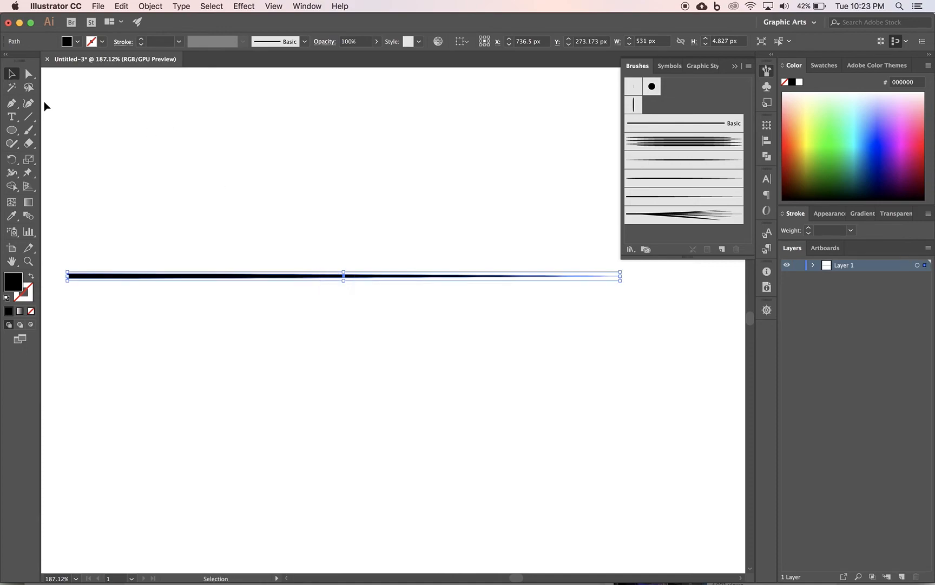
click(27, 74)
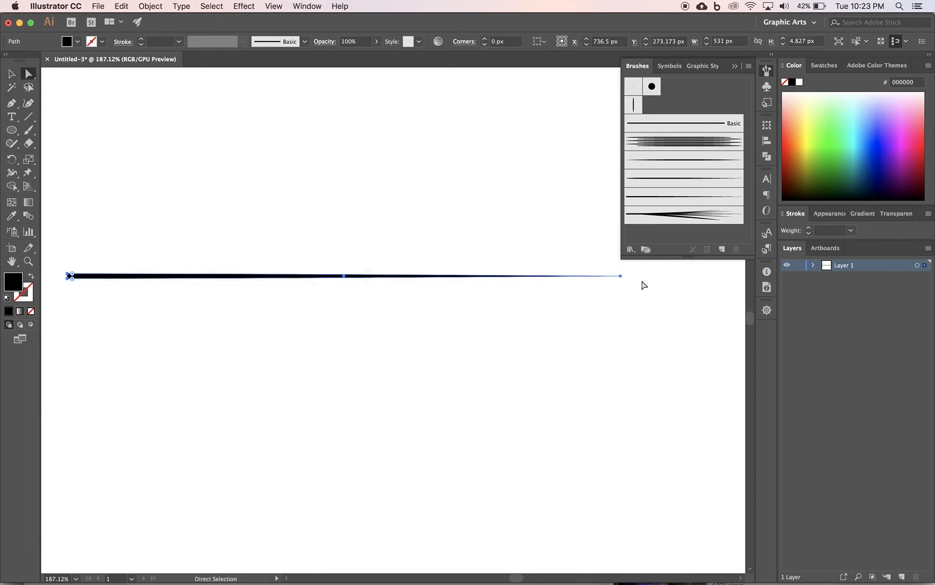
drag(622, 276, 563, 270)
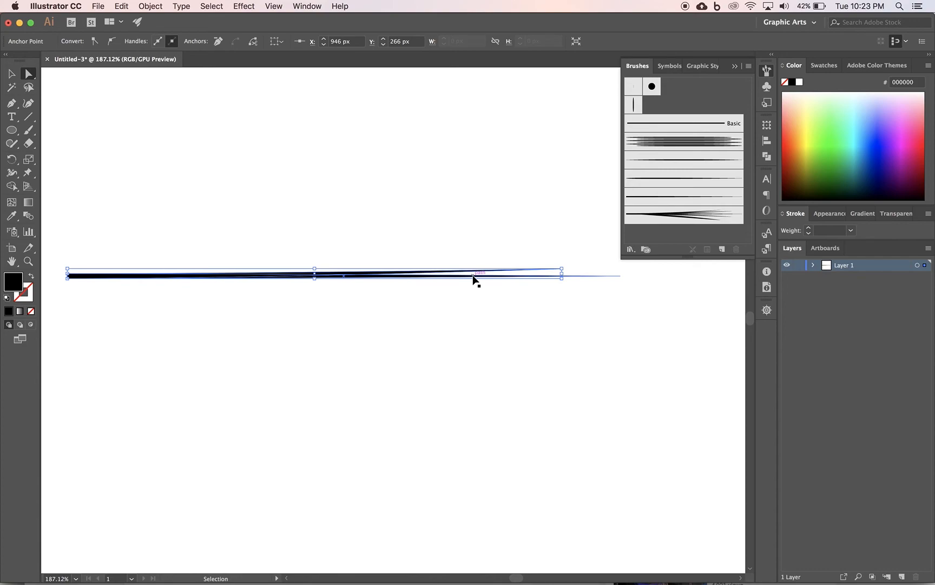
Step: Add two more raised copies from the same base, with tips at about X 923 px, Y 262 px and X 896 px, Y 258 px
super+click(529, 270)
click(562, 269)
drag(563, 271, 538, 268)
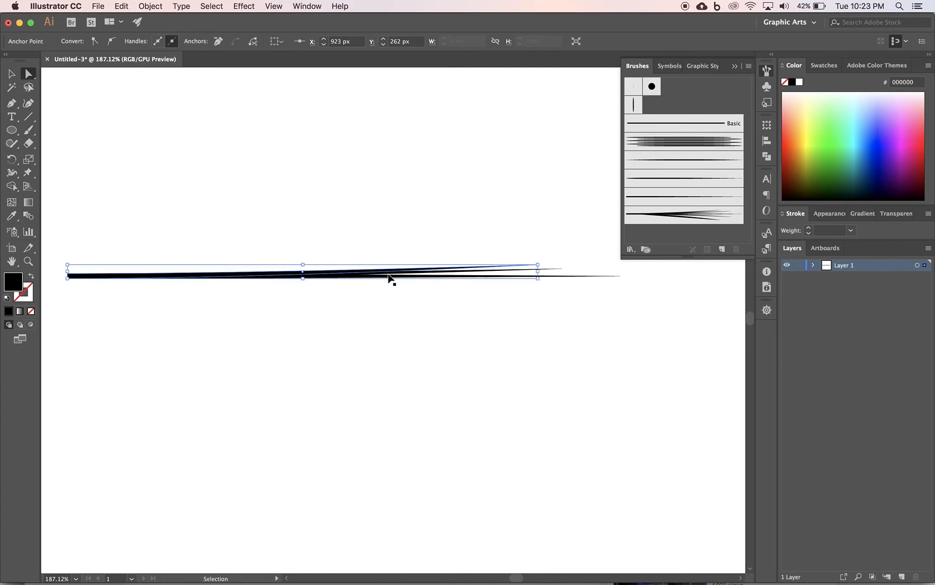
drag(538, 265, 512, 264)
Step: Duplicate the highest strand from the same base, placing the copy's tip at about X 876 px, Y 253 px, and deselect it
key(super)
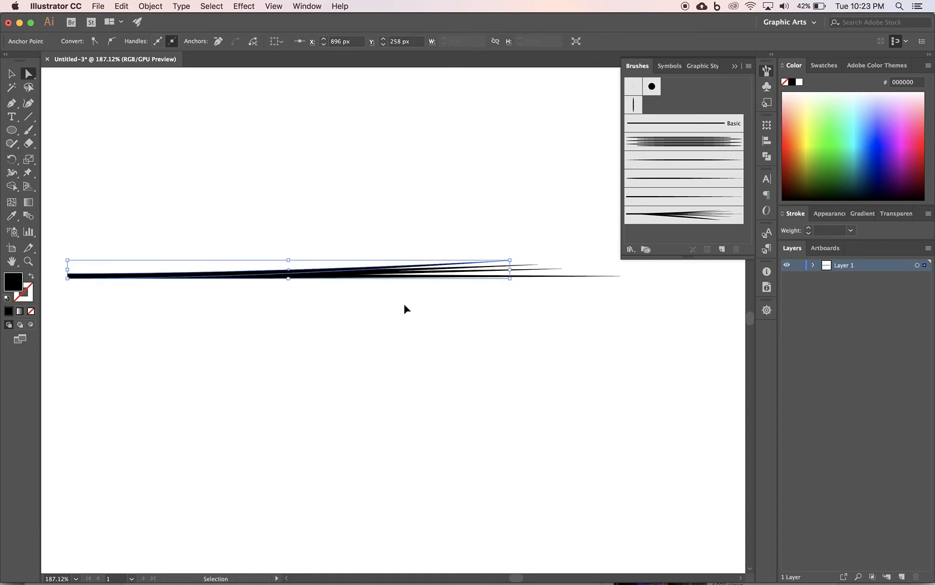
drag(509, 261, 490, 261)
key(super+z)
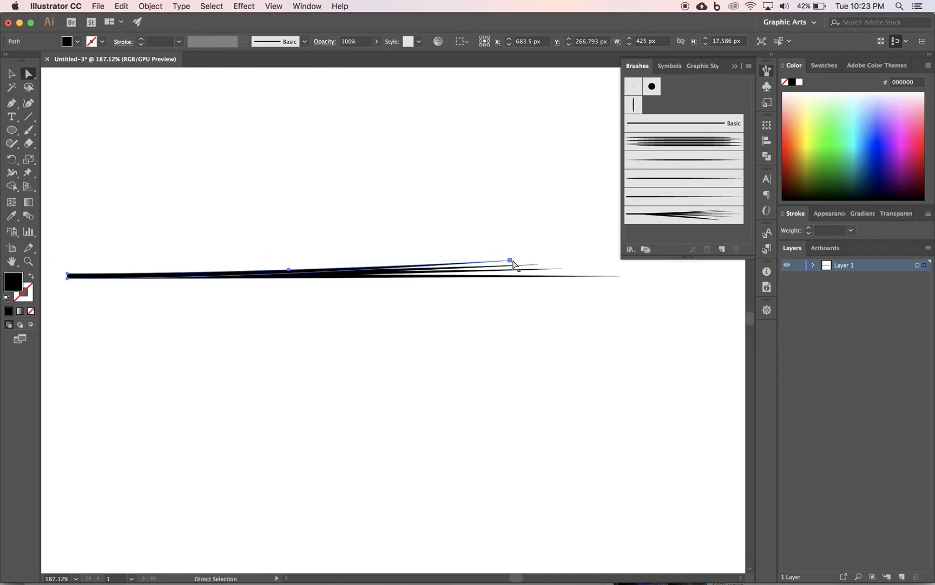
click(510, 261)
drag(510, 261, 489, 255)
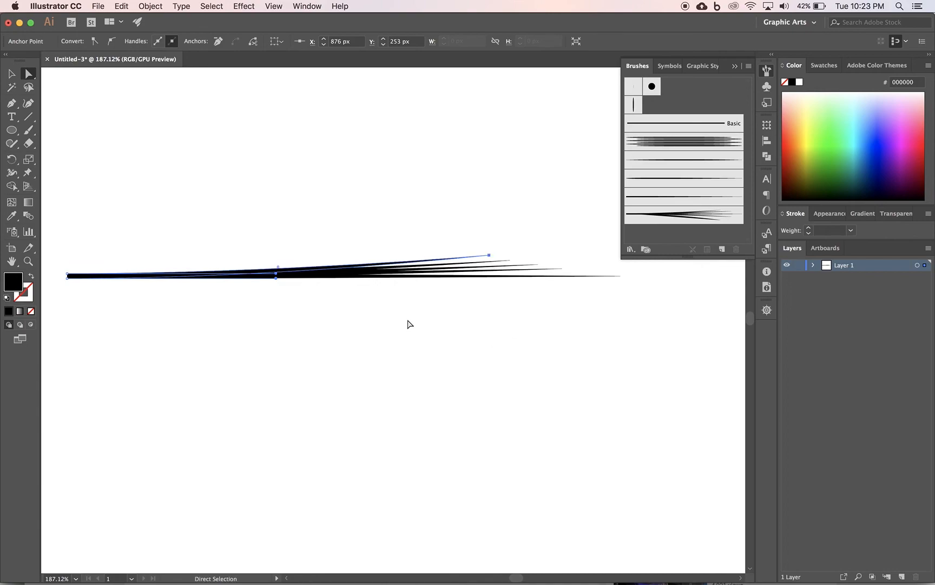
click(313, 316)
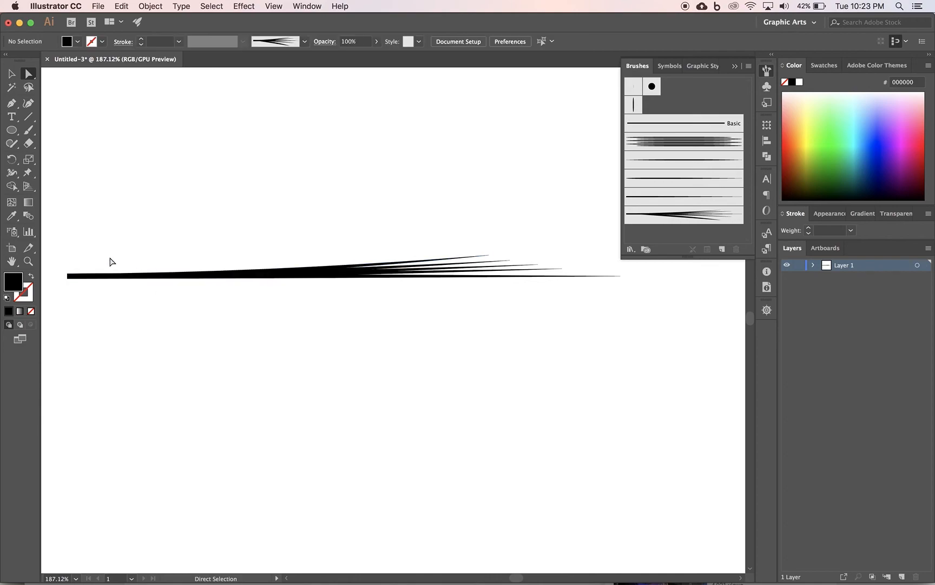
Step: Copy the straight strand in place and lower the copy's tip to about X 946 px, Y 279 px
click(432, 277)
key(super+c)
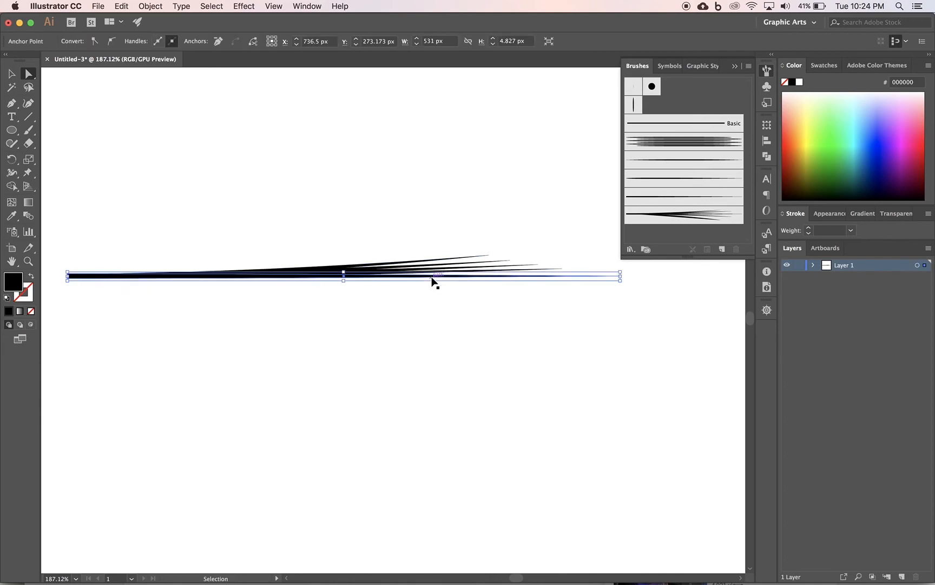
key(super+f)
drag(622, 278, 562, 282)
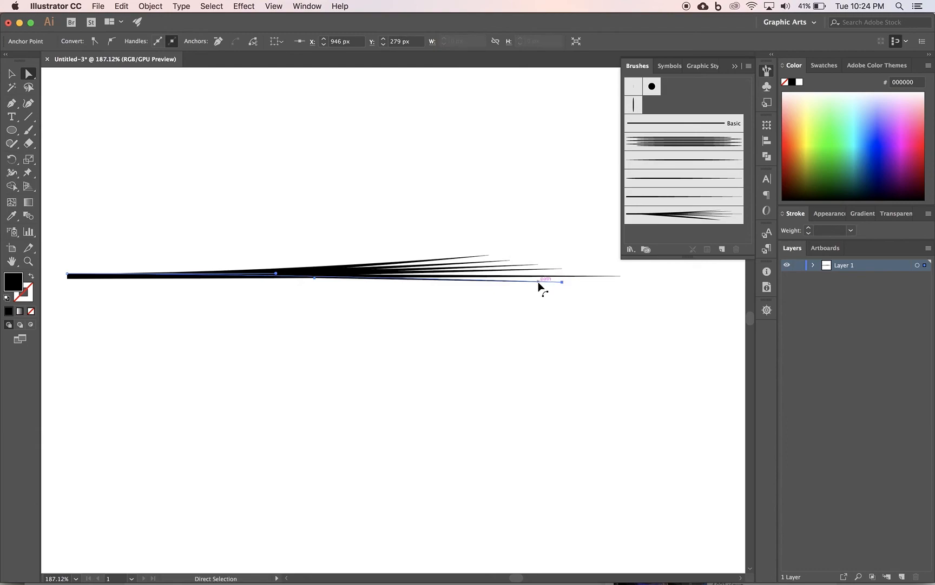
Step: Add two more lowered copies from the same base, with tips at about X 923 px, Y 286 px and X 896 px, Y 293 px
key(v)
key(a)
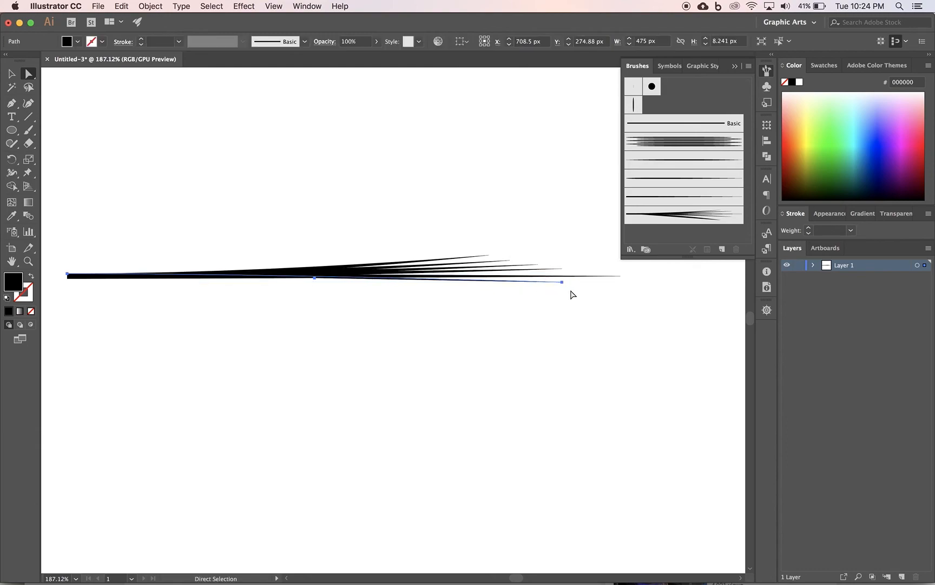
drag(563, 287, 538, 292)
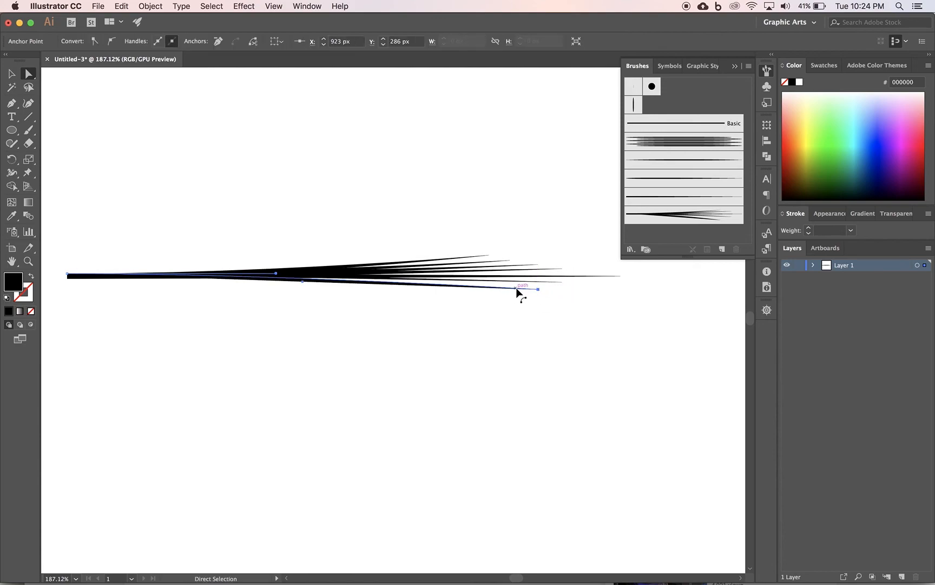
key(v)
key(a)
drag(539, 290, 510, 296)
Step: Try to add another copy of the lowest strand with its tip further inward and lower, and undo it
key(super)
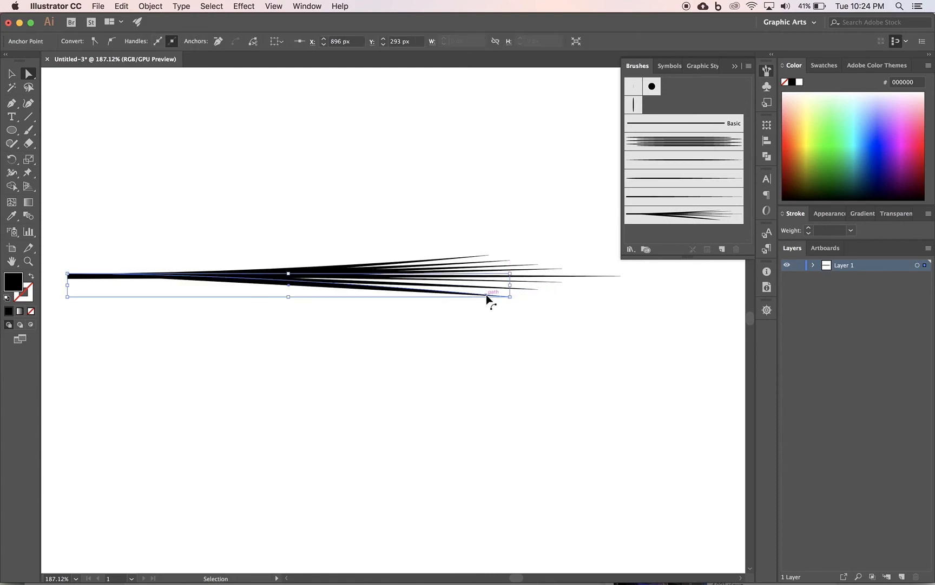
drag(510, 297, 485, 307)
key(super)
key(super+z)
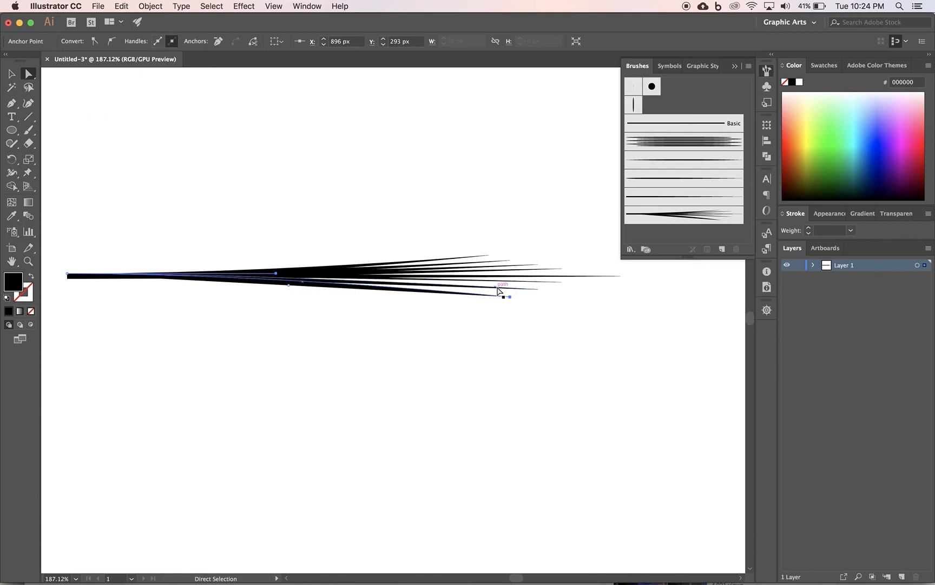
Step: Select all the fanned strands together and start a new art brush from them
click(10, 73)
click(127, 156)
mouse_move(114, 156)
mouse_down()
mouse_move(234, 267)
mouse_move(387, 305)
mouse_move(555, 315)
mouse_up()
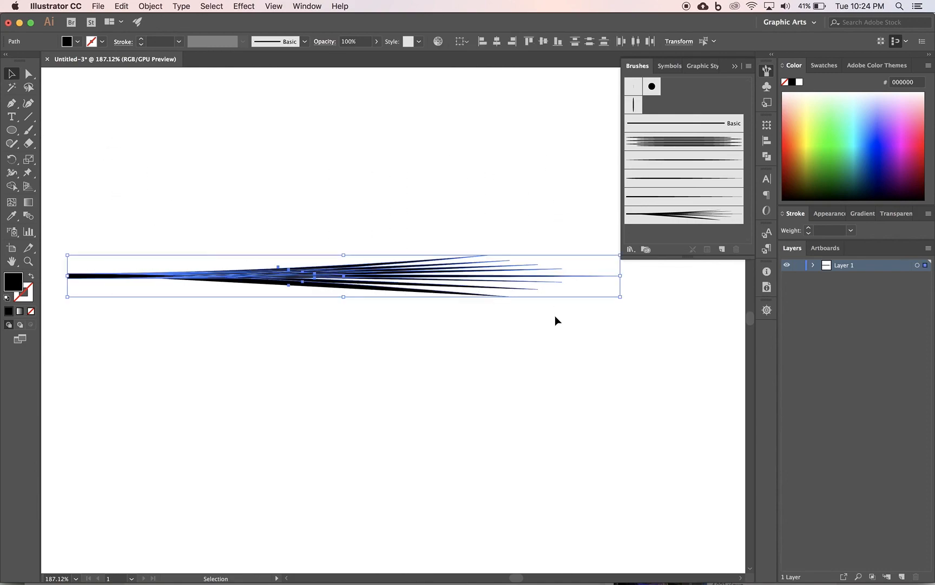
click(722, 249)
click(433, 330)
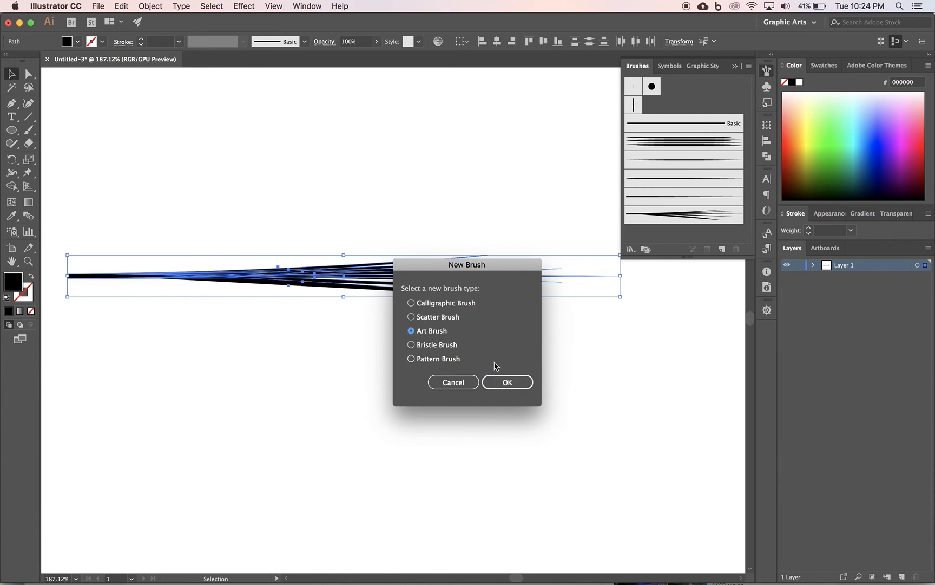
click(506, 382)
Step: Name the art brush Hair Brush 4, set its colorization method to Tints, and create it
click(331, 152)
text(Hair Brush 4)
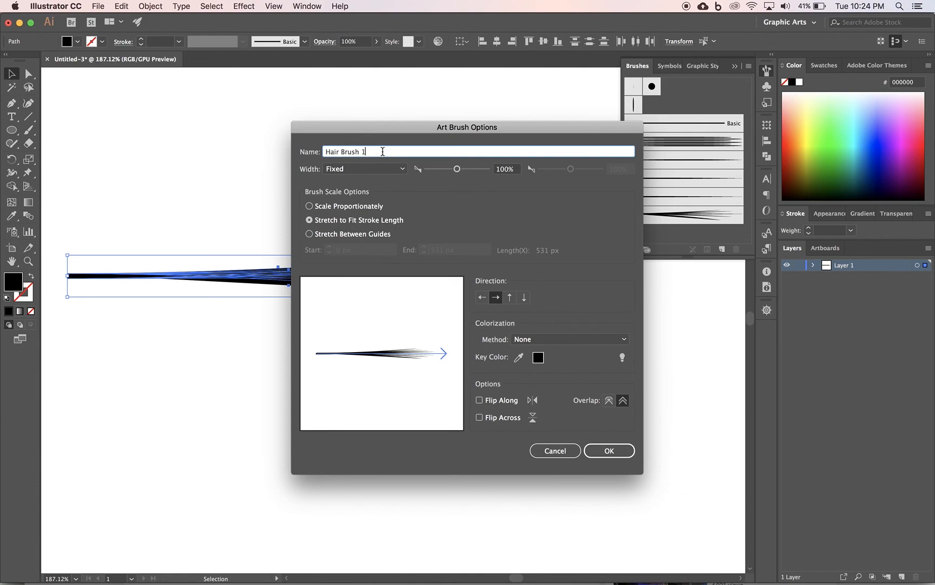
click(547, 341)
click(547, 350)
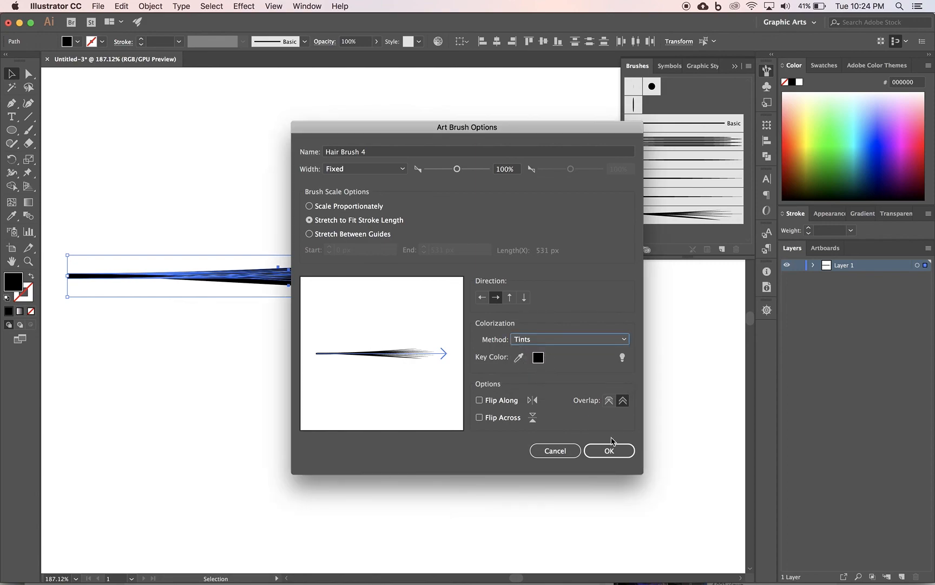
click(614, 458)
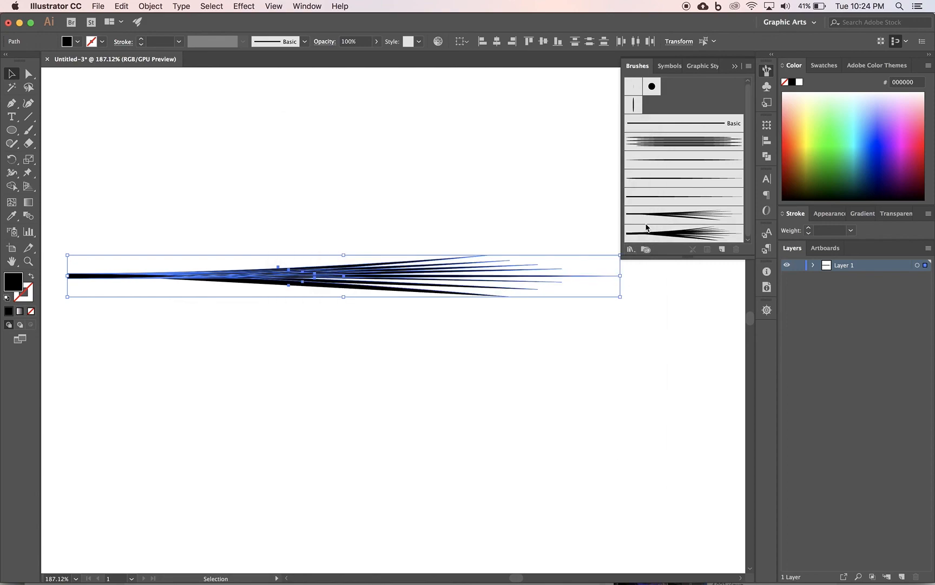
Step: Save the document's brushes as a brush library named Hair Brushes in the default Brushes folder
drag(747, 256, 746, 304)
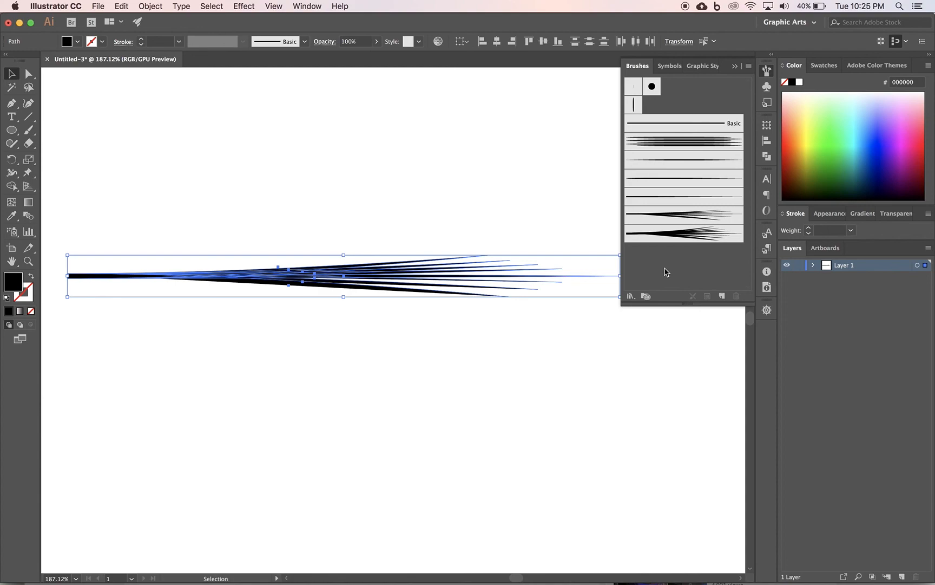
click(630, 297)
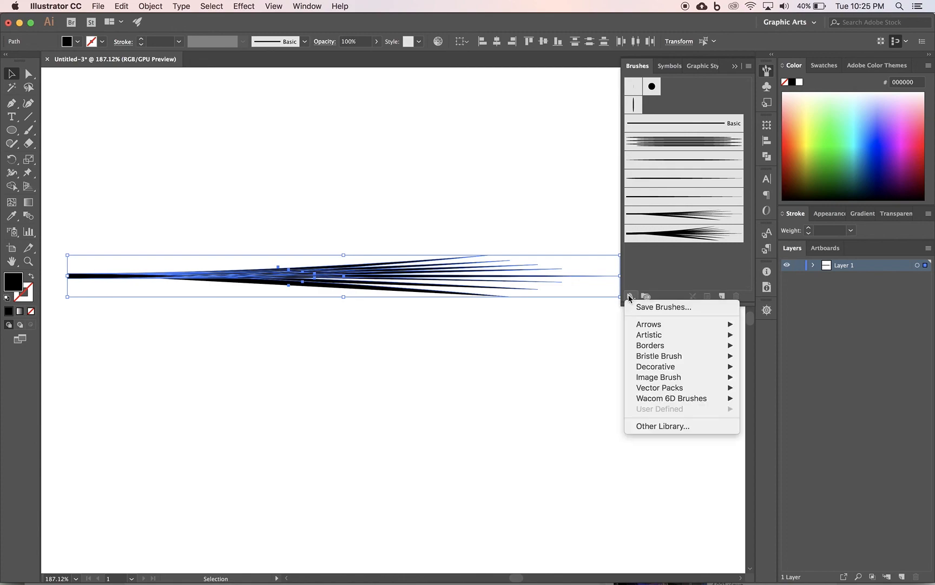
click(654, 308)
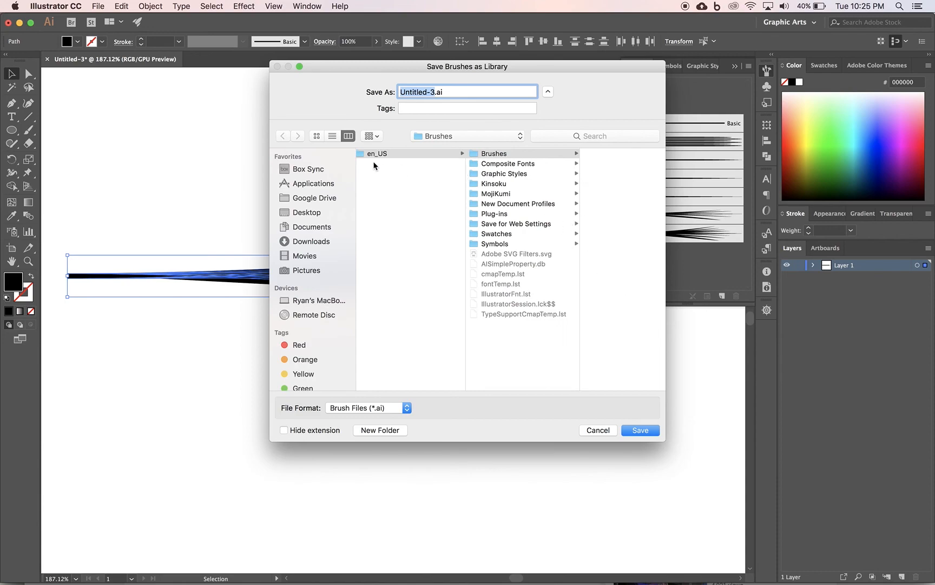
click(548, 91)
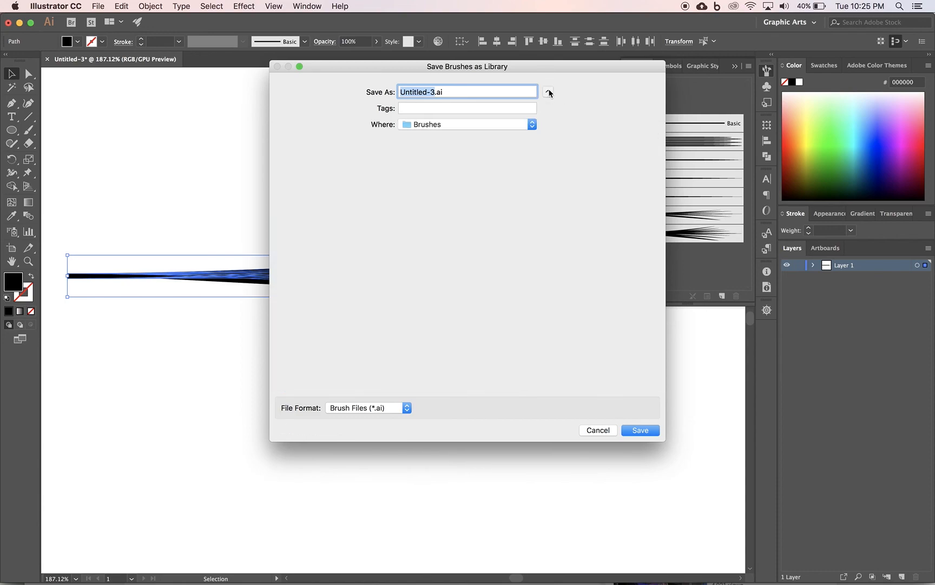
click(549, 92)
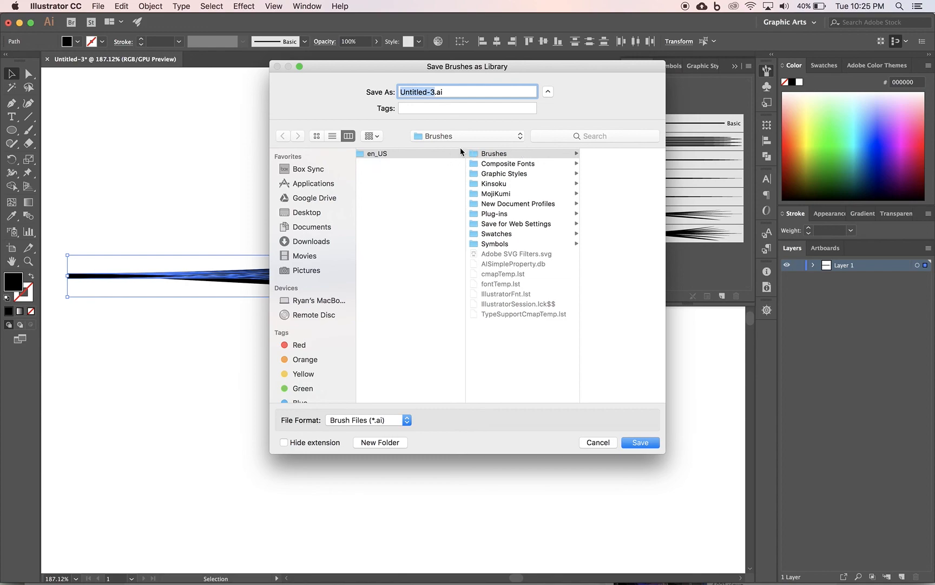
text(Hair Brushes)
click(641, 444)
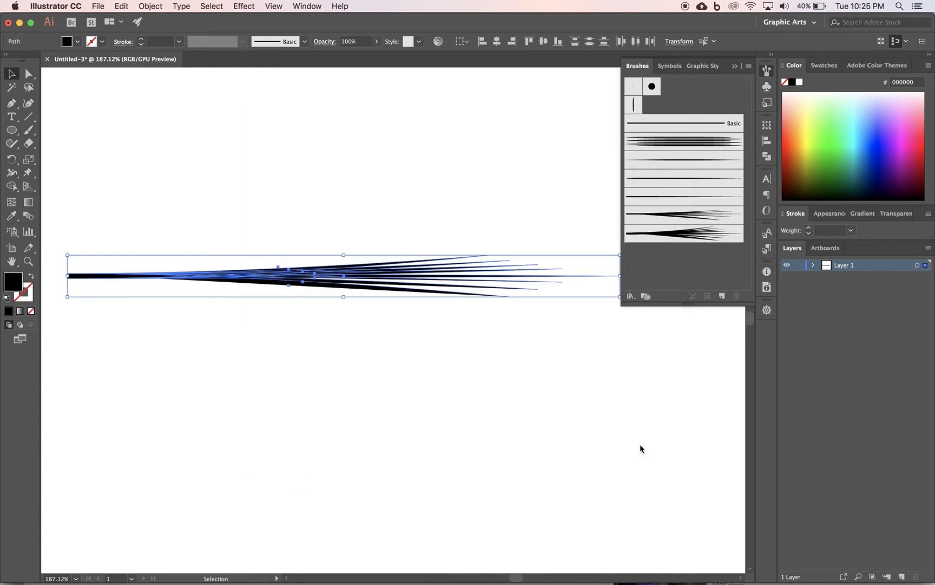